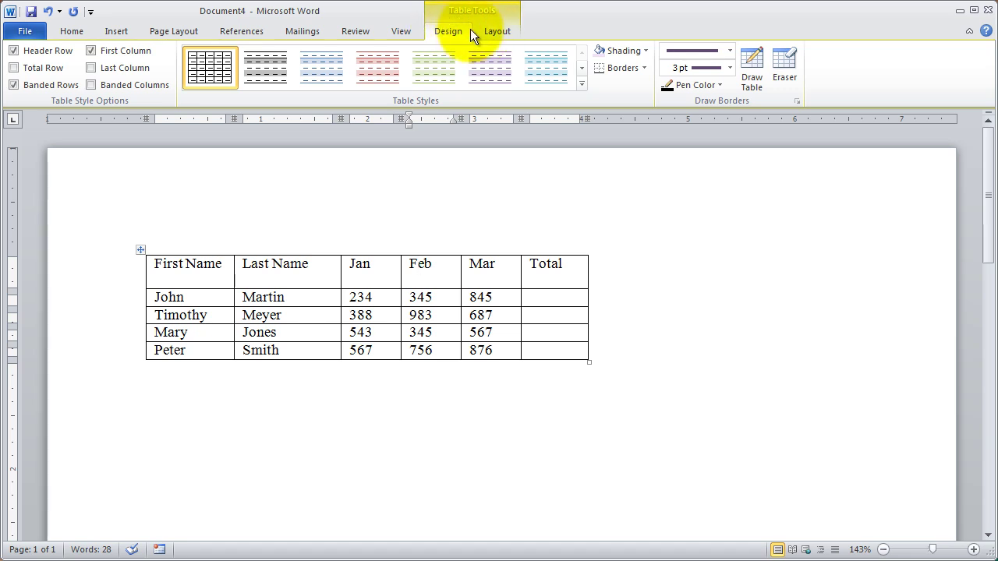
- Place the cursor in the table's First Name header cell and show the table design options
click(431, 449)
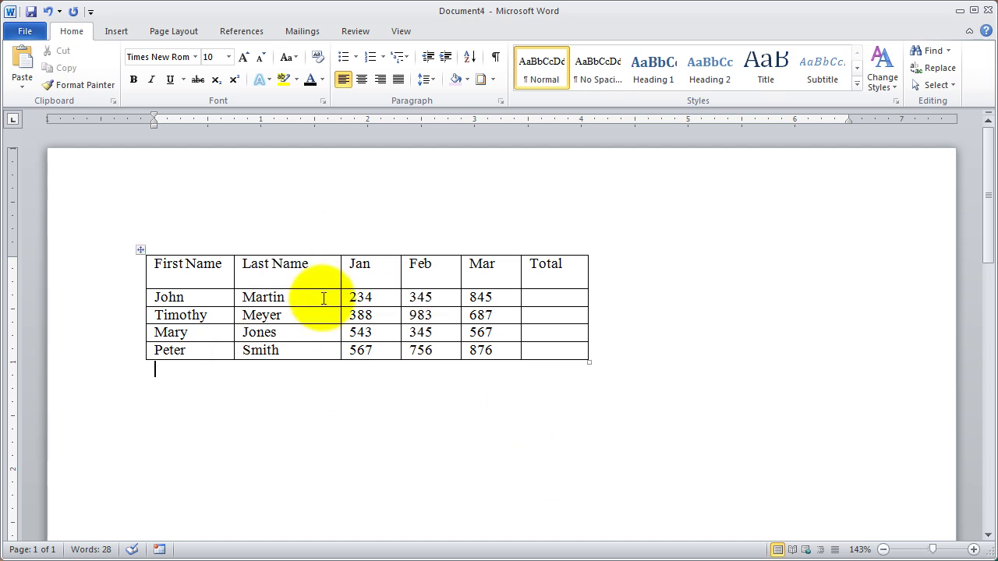
click(210, 400)
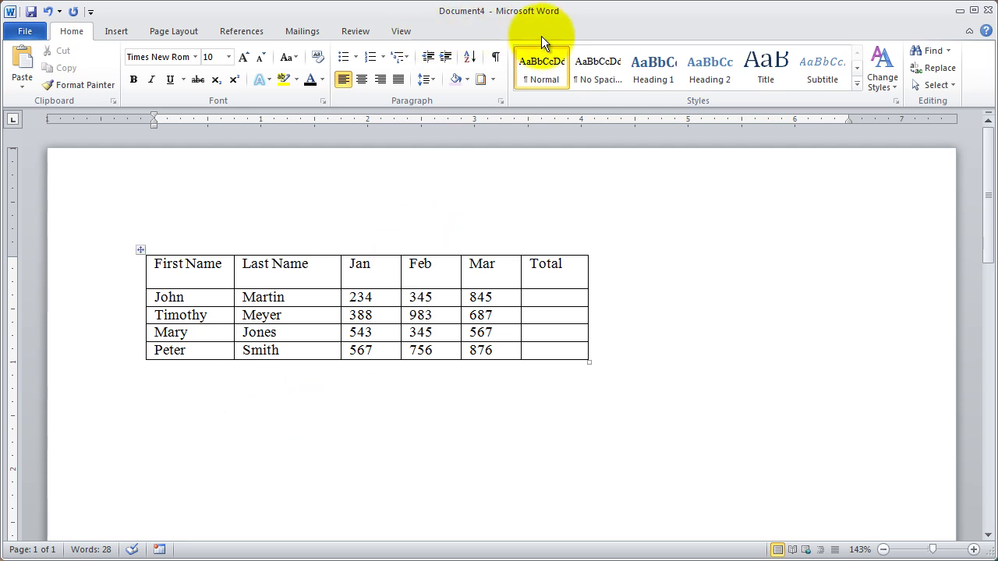
click(215, 266)
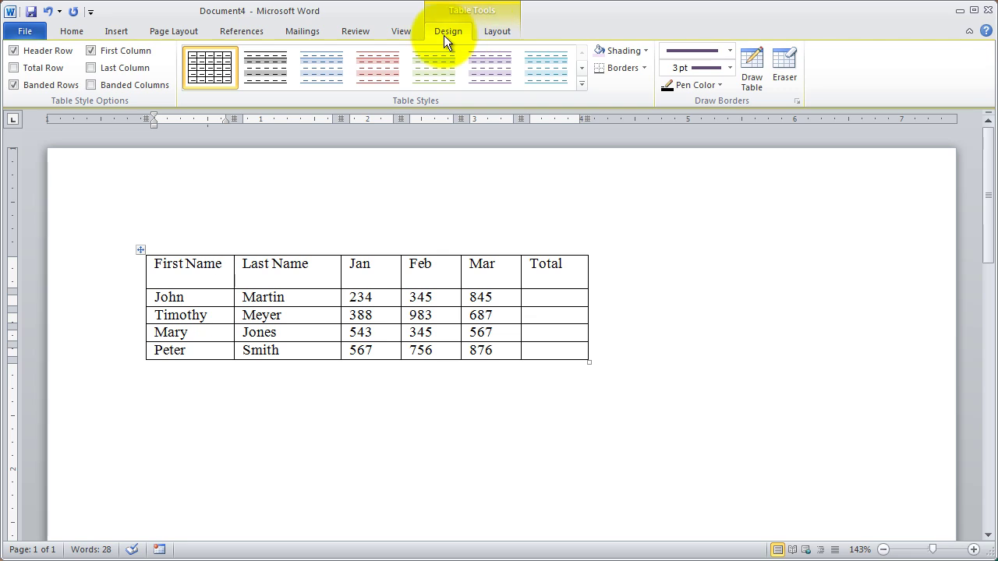
click(494, 35)
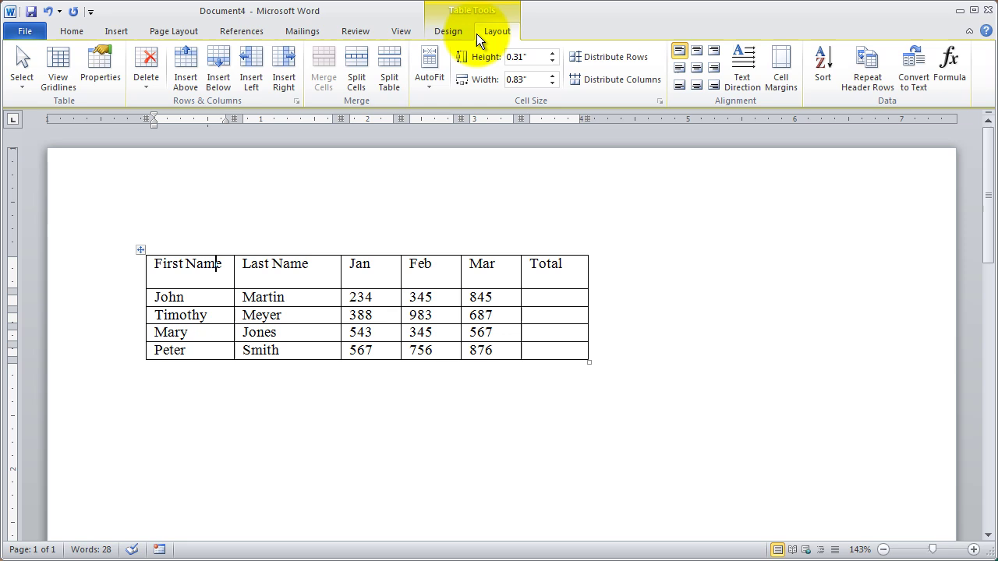
click(455, 34)
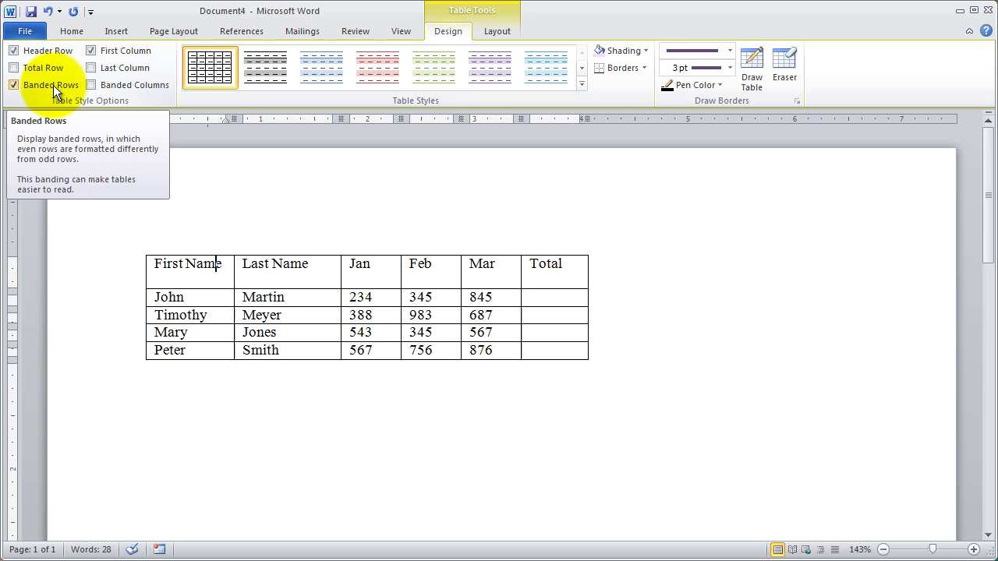
- Turn off the table's first-column emphasis, switching row banding off and back on to compare the style previews
click(14, 85)
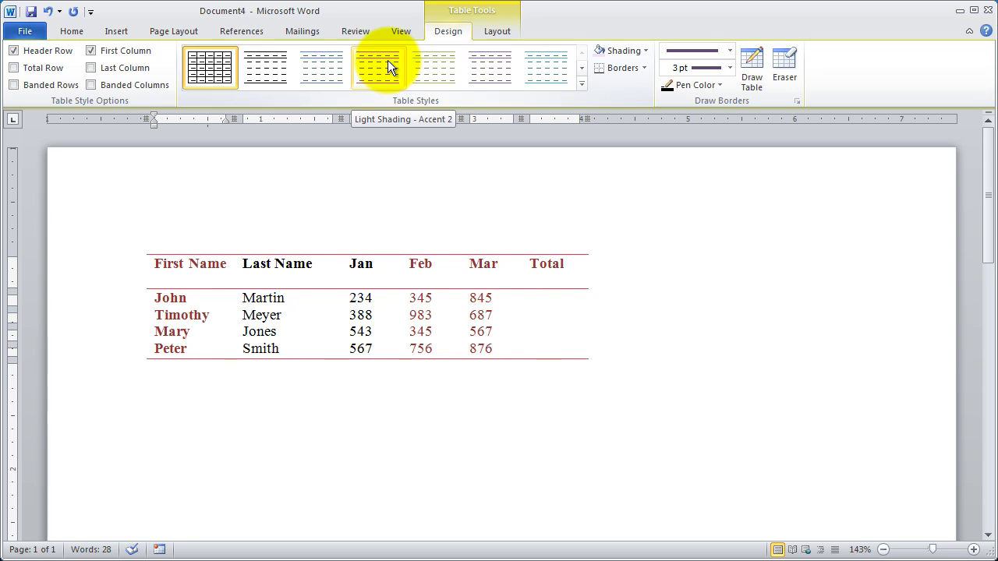
click(91, 50)
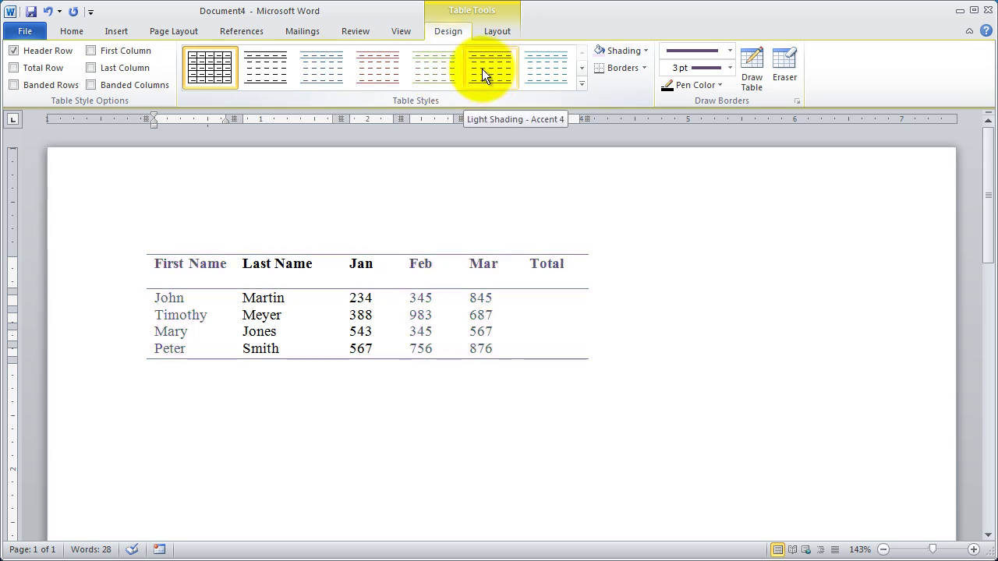
click(21, 84)
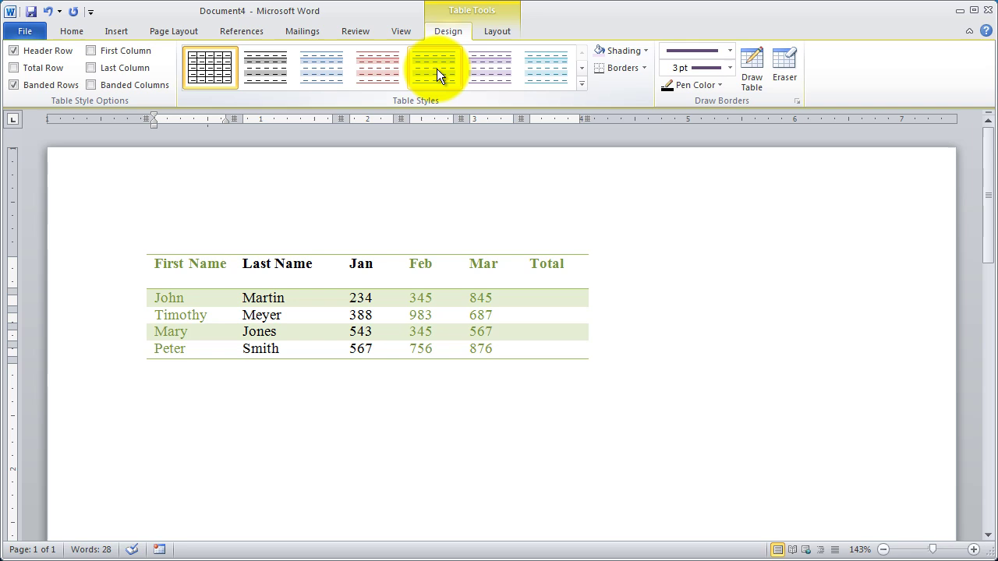
- Try column banding in place of row banding on the table, and go back to banded rows
click(13, 85)
click(92, 85)
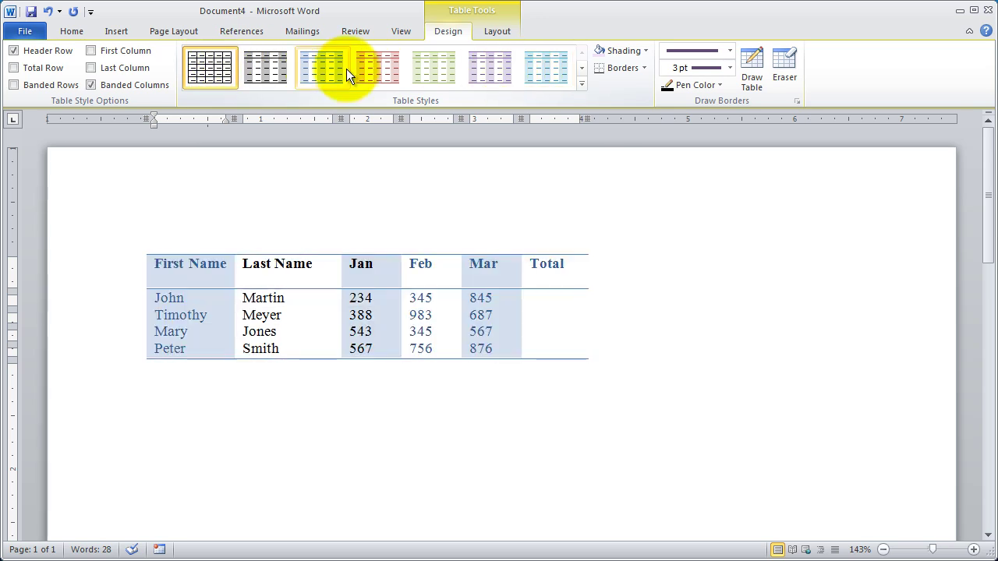
click(91, 85)
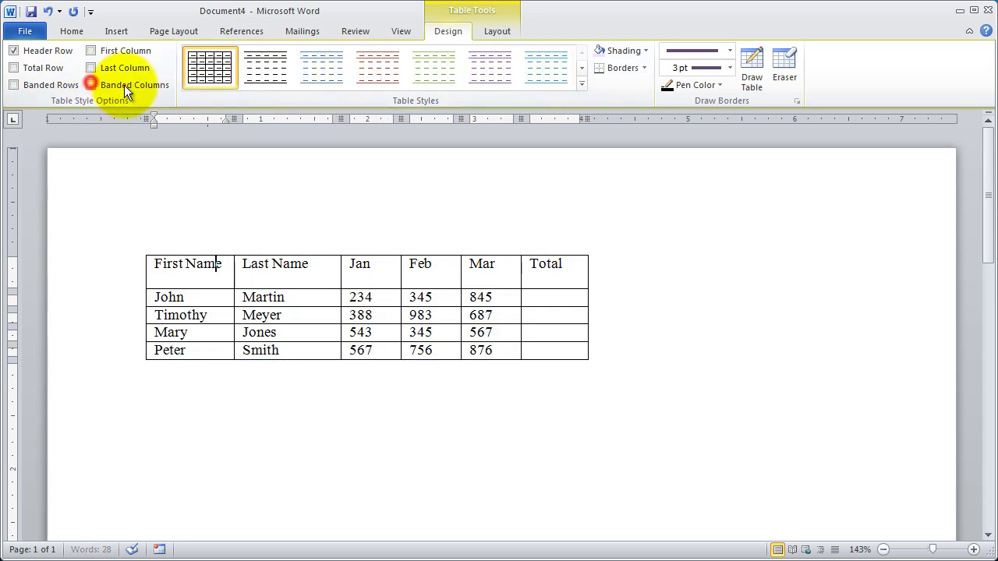
click(16, 85)
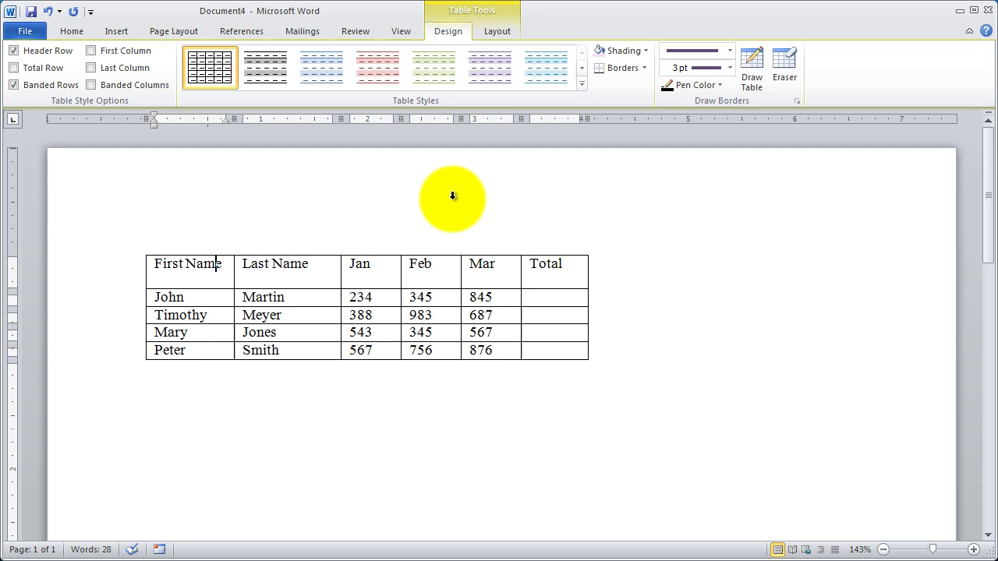
- Apply the blue Light Shading table style to the table
click(301, 70)
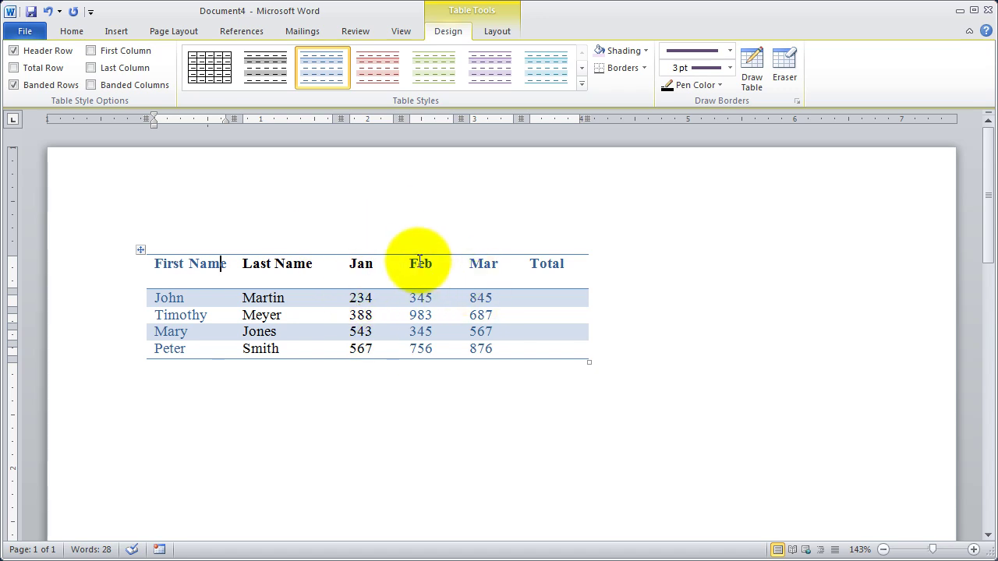
click(366, 277)
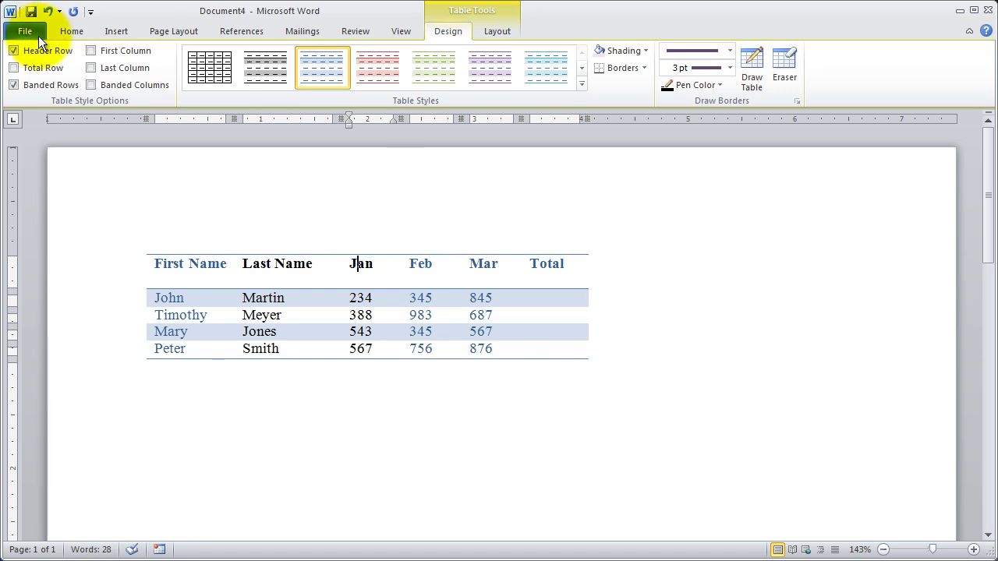
- Copy the First Name heading's text formatting to the other header cells, Last Name through Total, using Format Painter
click(72, 31)
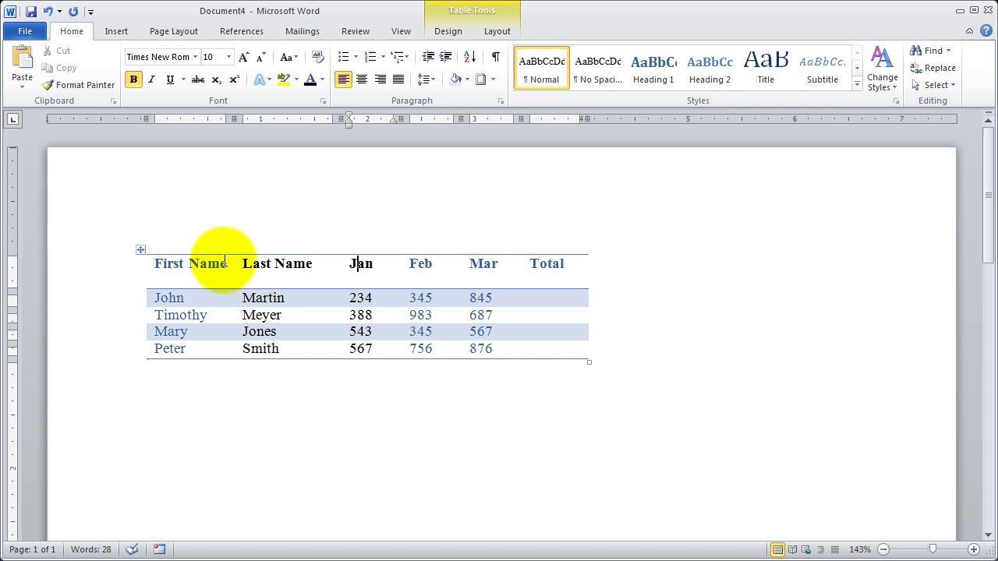
drag(224, 263, 148, 259)
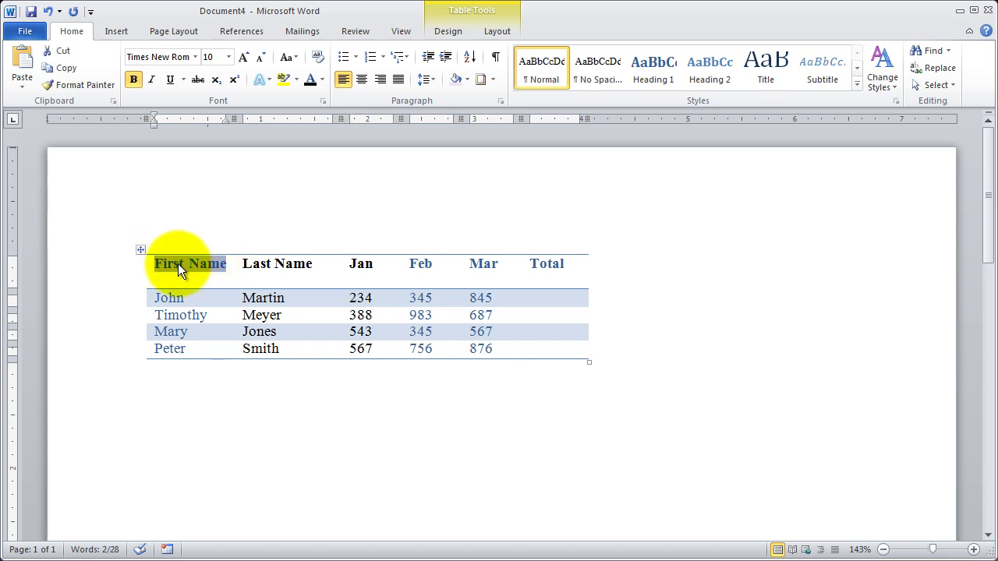
click(73, 84)
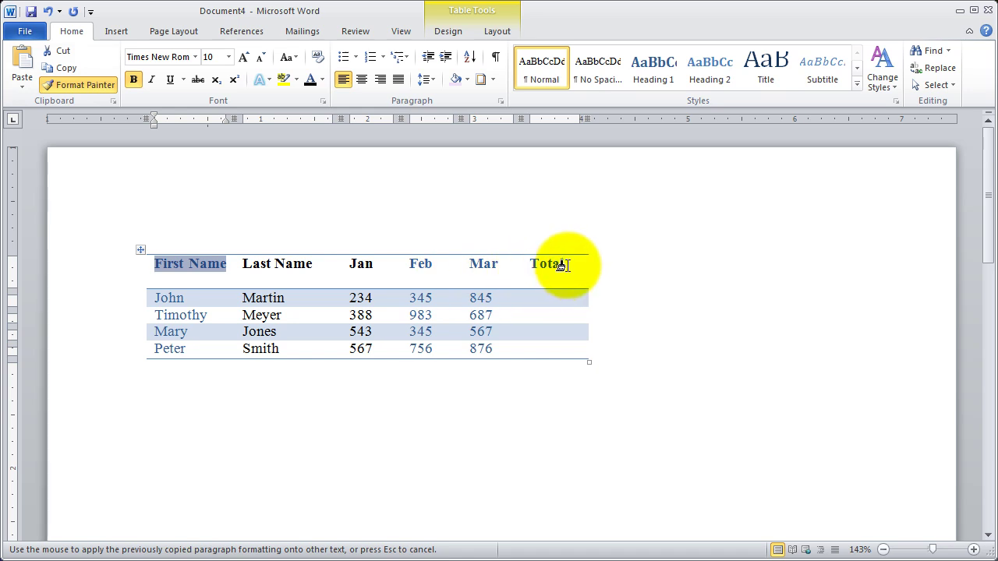
drag(566, 264, 288, 259)
click(403, 263)
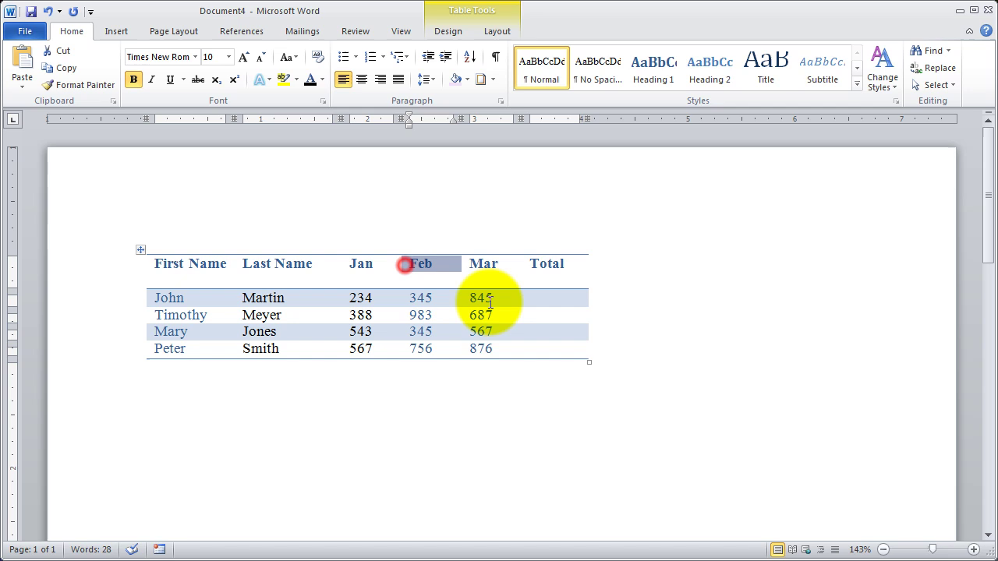
click(517, 321)
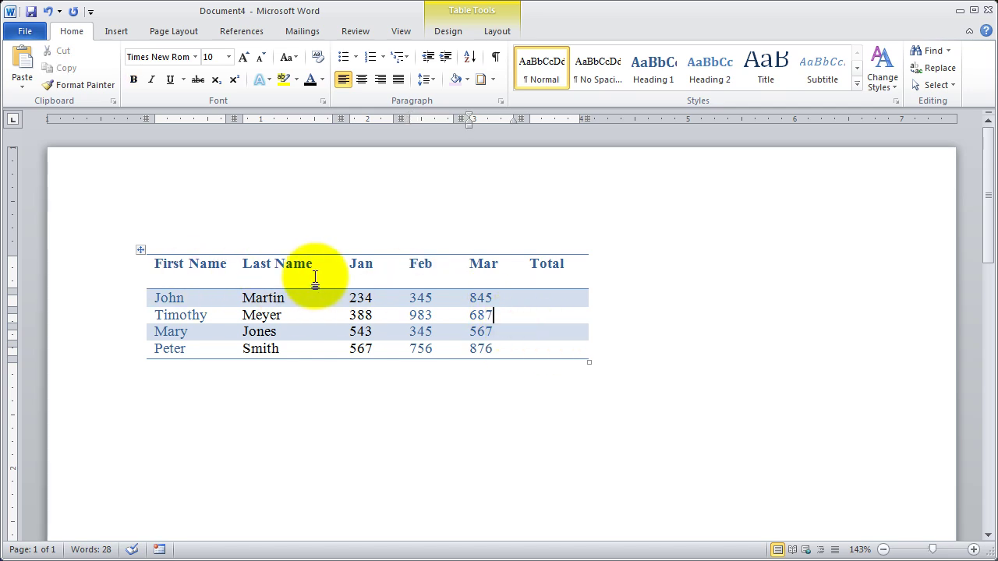
- Copy the black text formatting of the first entry under Last Name to all data rows below the header using Format Painter
double_click(265, 298)
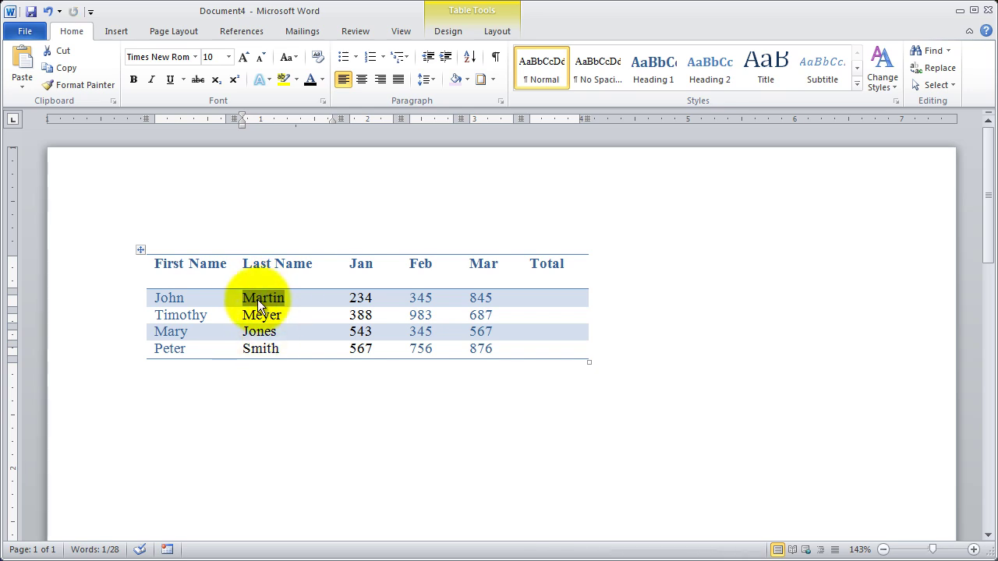
click(77, 85)
click(77, 84)
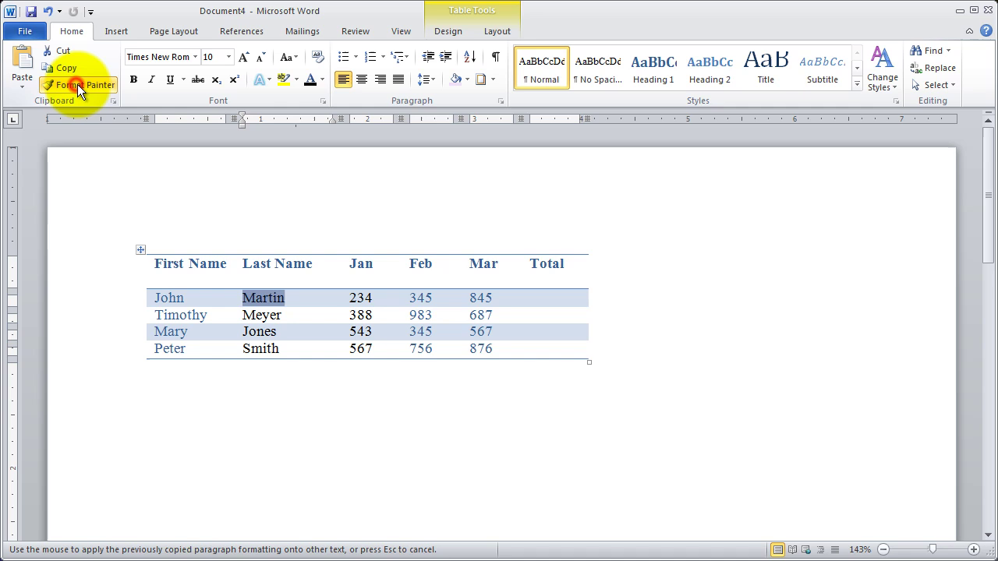
mouse_move(150, 301)
mouse_down()
mouse_move(367, 344)
mouse_move(548, 351)
mouse_up()
click(440, 331)
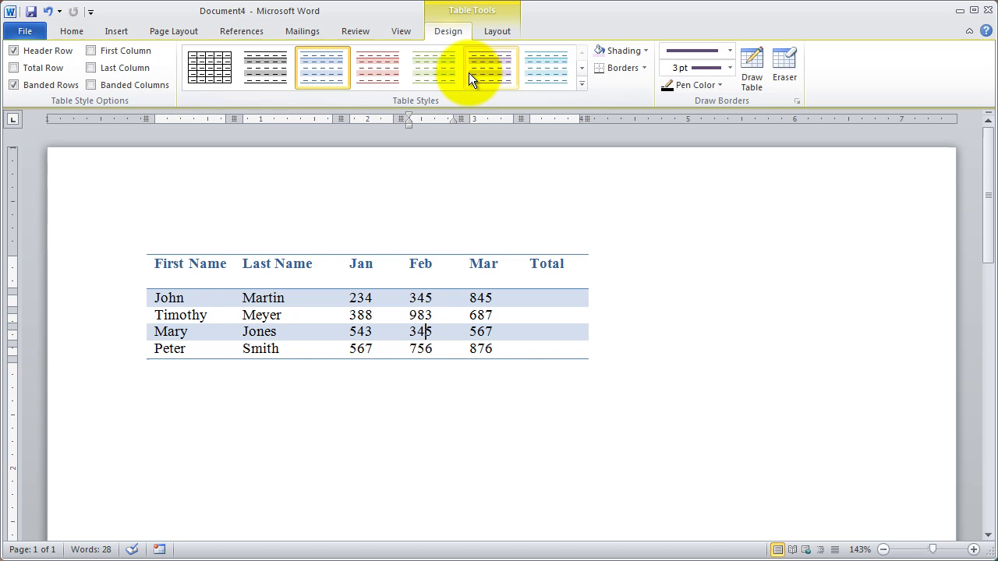
- Browse the built-in table styles, including the full gallery, and preview alternatives without applying one
click(584, 70)
click(582, 67)
click(580, 52)
click(580, 50)
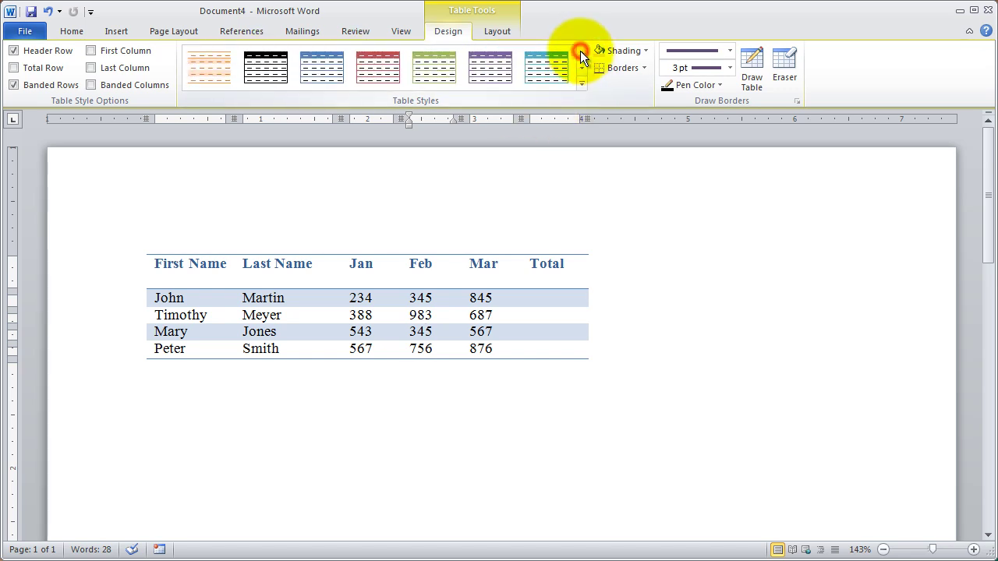
click(579, 51)
click(581, 69)
click(582, 69)
click(582, 69)
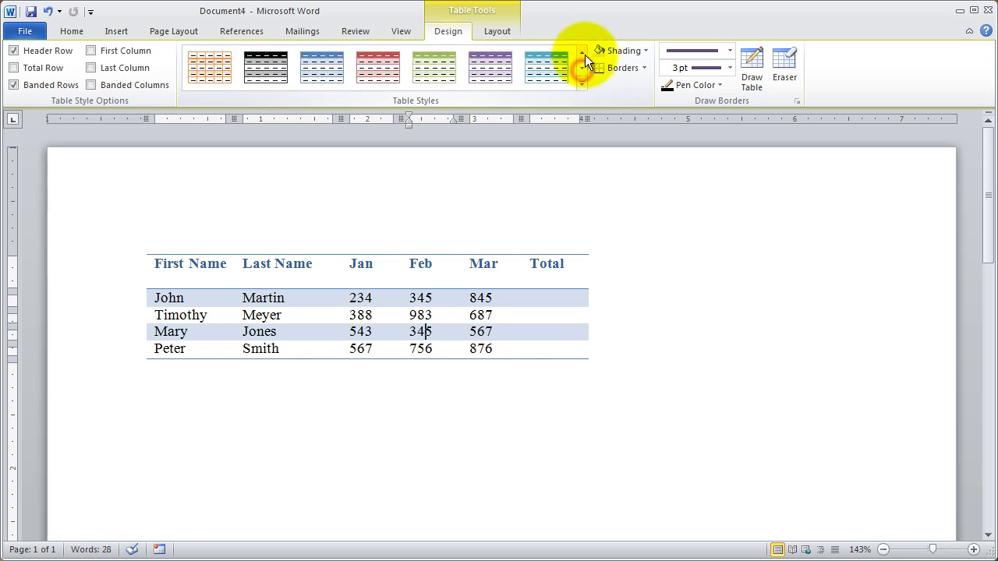
click(581, 52)
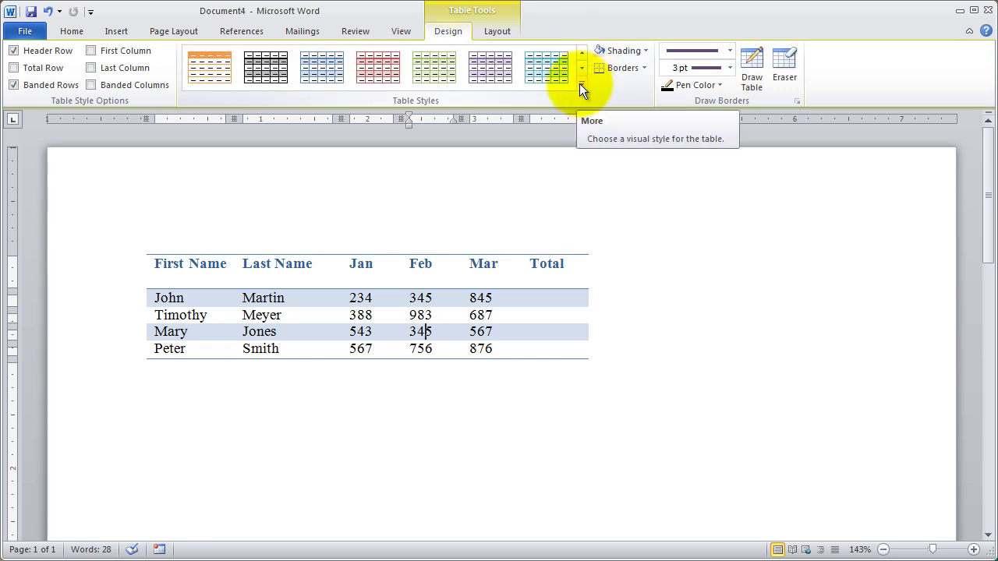
click(580, 85)
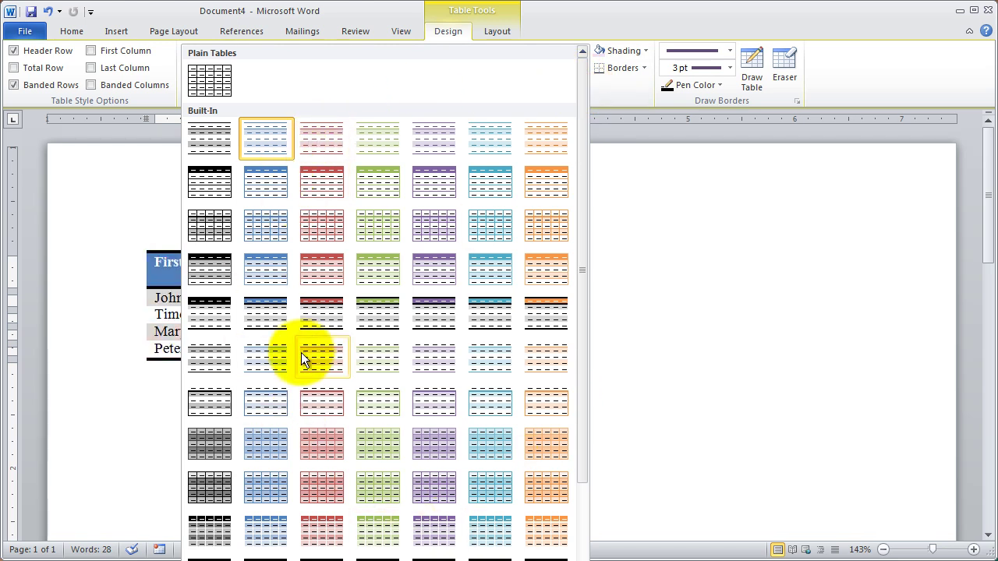
click(573, 11)
click(435, 24)
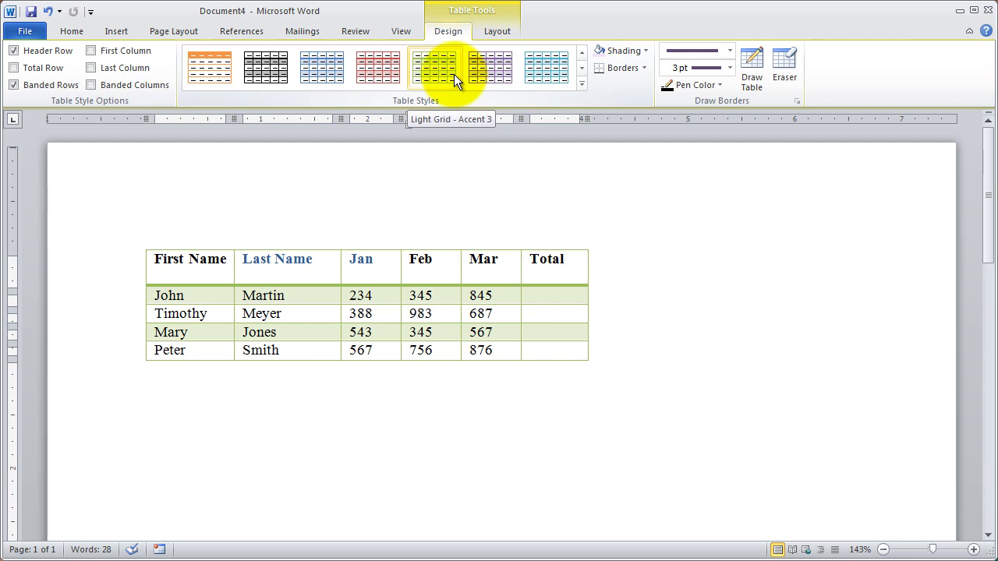
- Select the table's header row and clear its top and bottom borders in the Borders and Shading settings
click(121, 279)
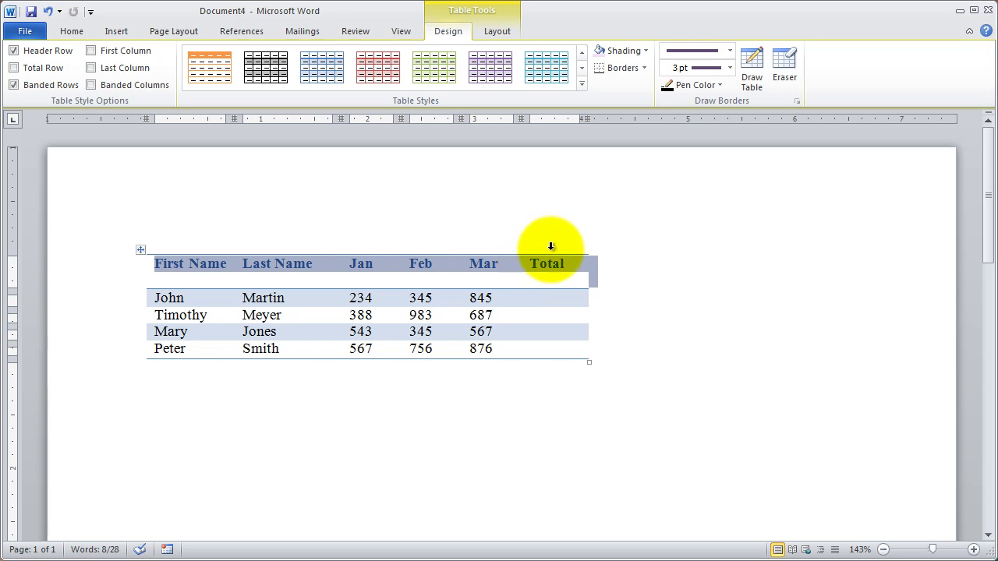
click(643, 67)
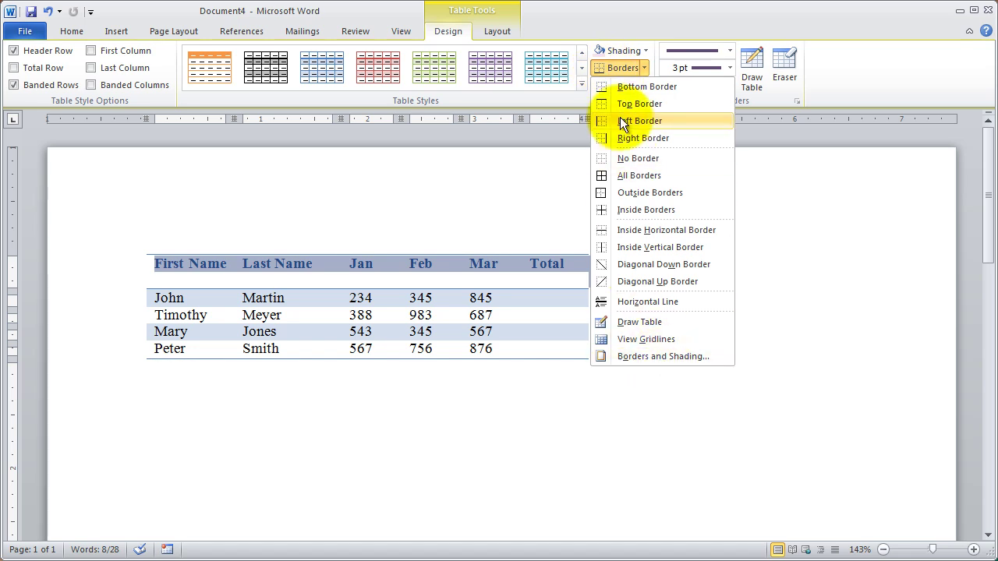
click(663, 355)
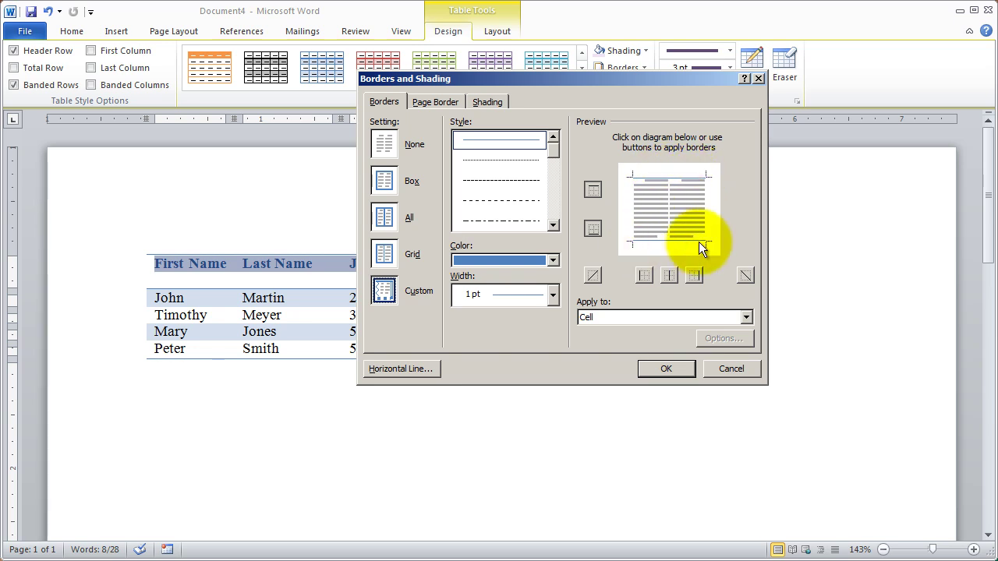
click(640, 176)
click(656, 237)
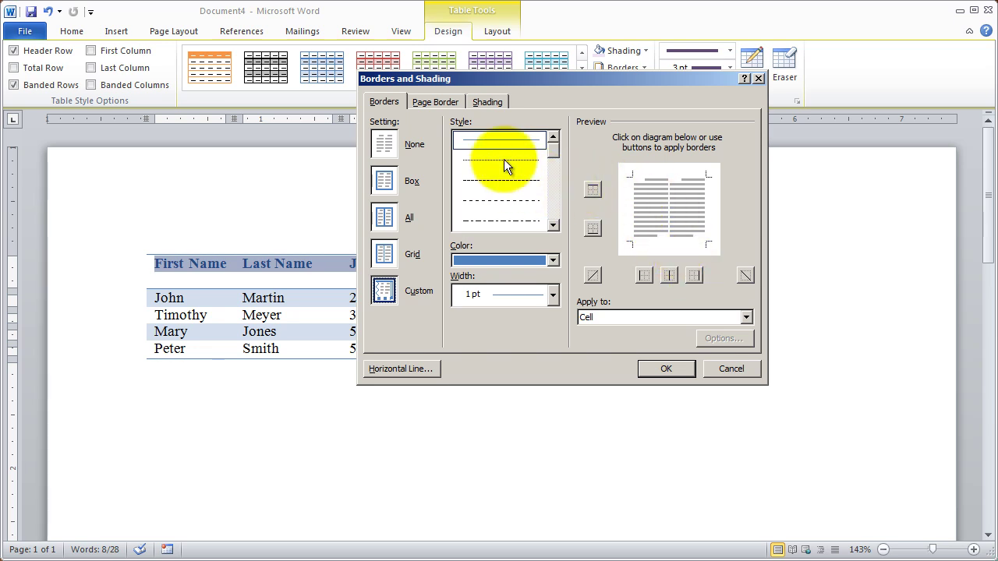
- Choose a 3 pt thick-and-thin multi-line border style in theme blue for the header row
click(553, 225)
click(553, 224)
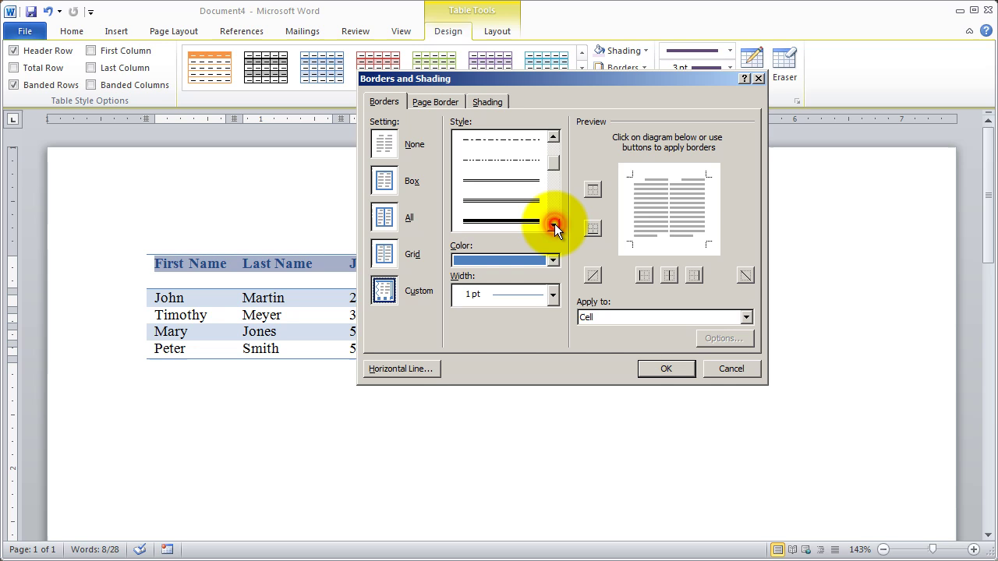
click(553, 224)
click(553, 225)
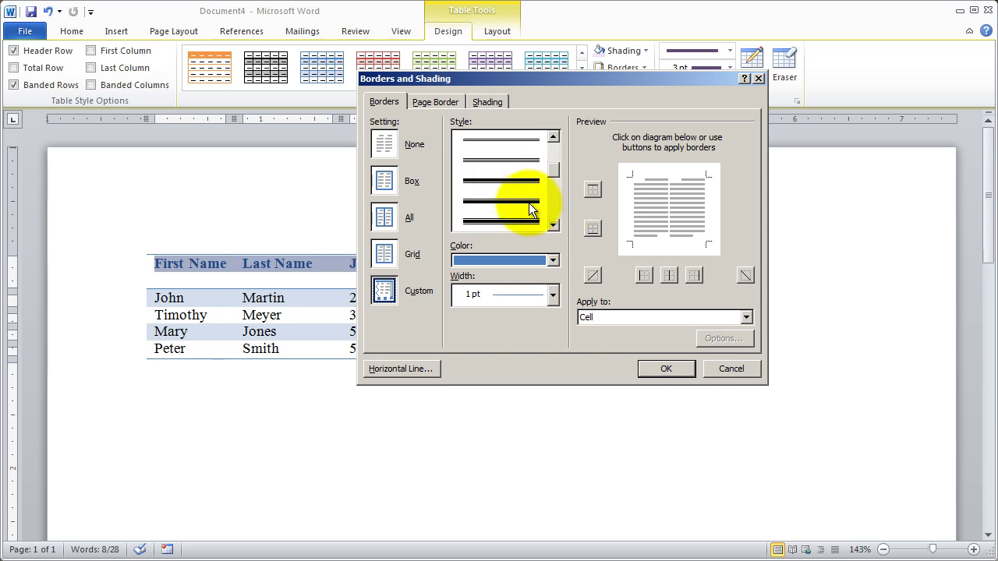
click(501, 201)
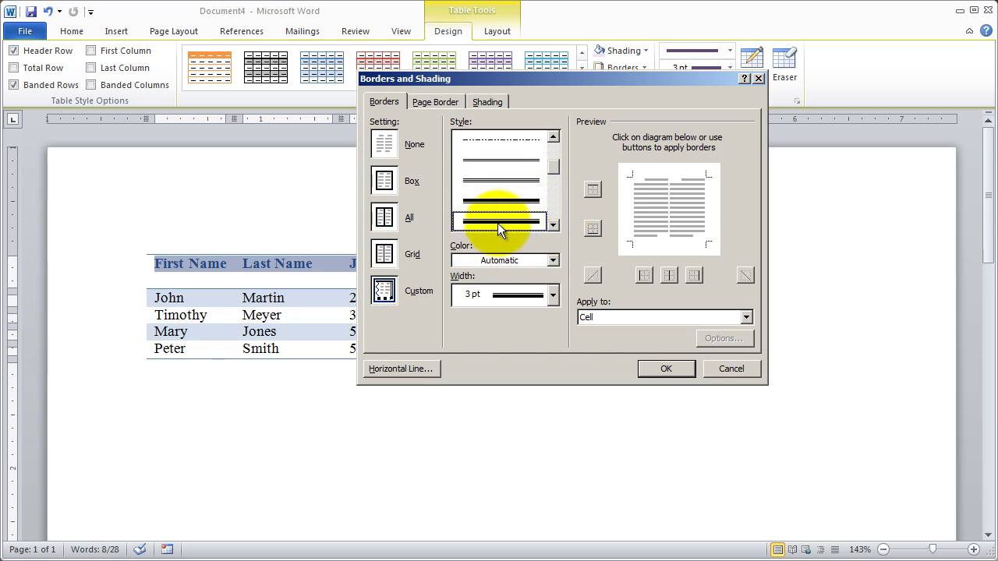
click(506, 257)
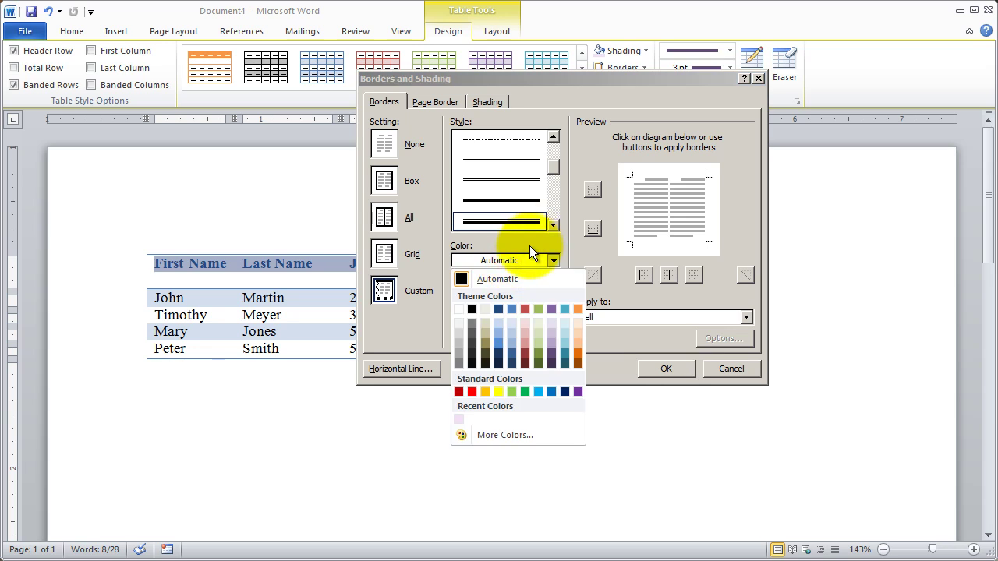
click(511, 309)
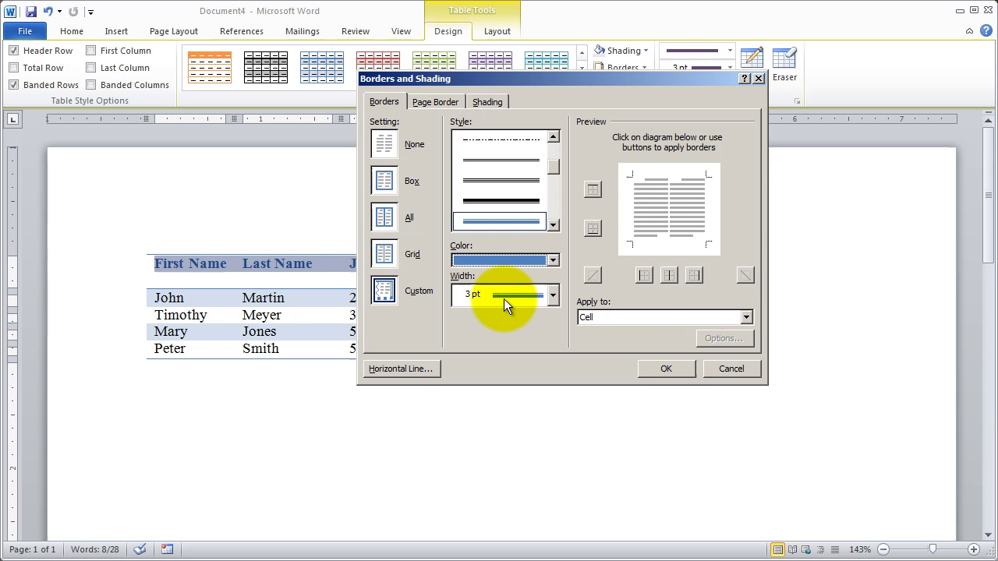
- Apply the chosen 3 pt blue multi-line border to the bottom and top edges of the header row
click(670, 240)
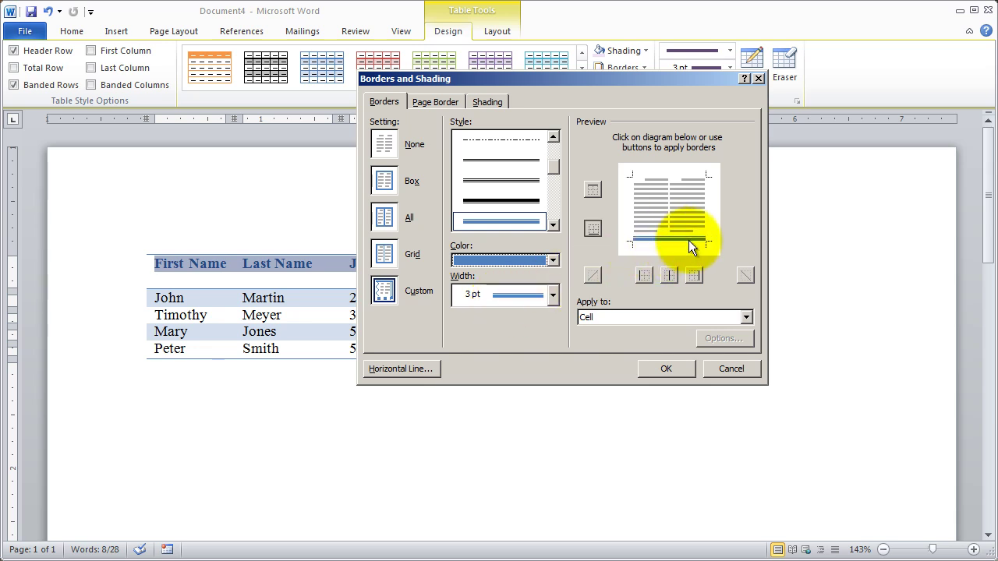
click(659, 178)
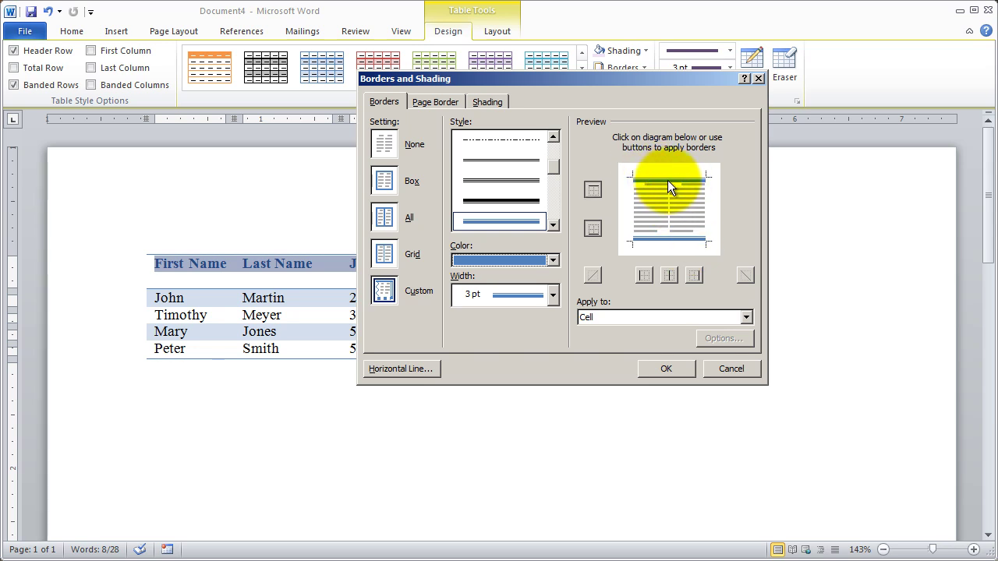
- Choose the single solid line style at 1 pt and apply it to the header row's top border
click(554, 136)
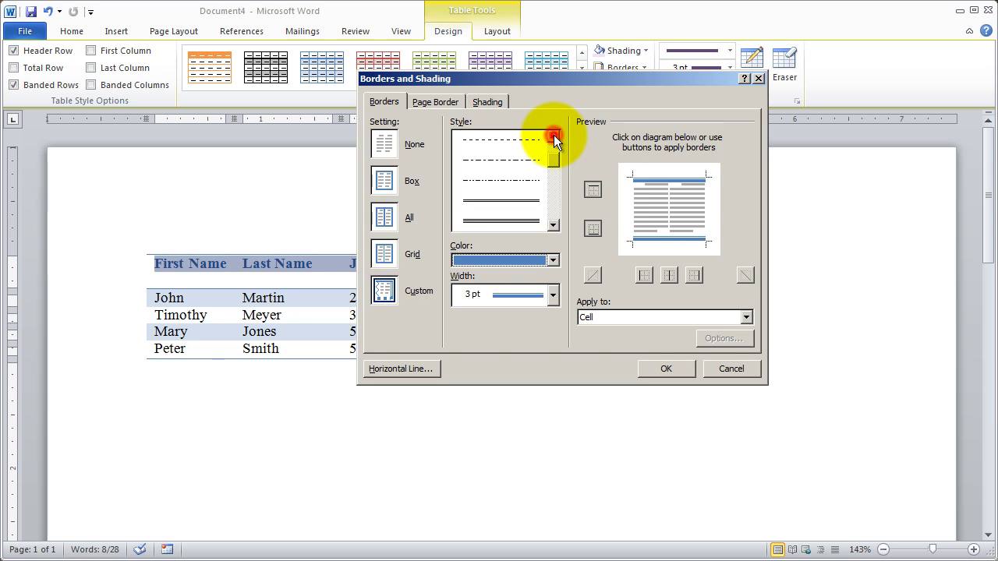
click(556, 188)
click(554, 200)
click(554, 206)
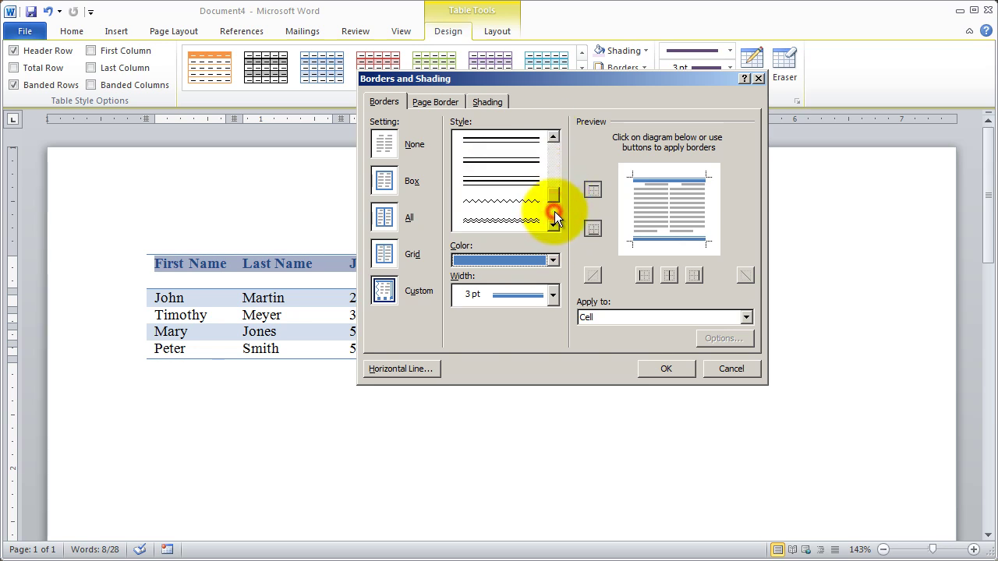
drag(556, 206, 551, 141)
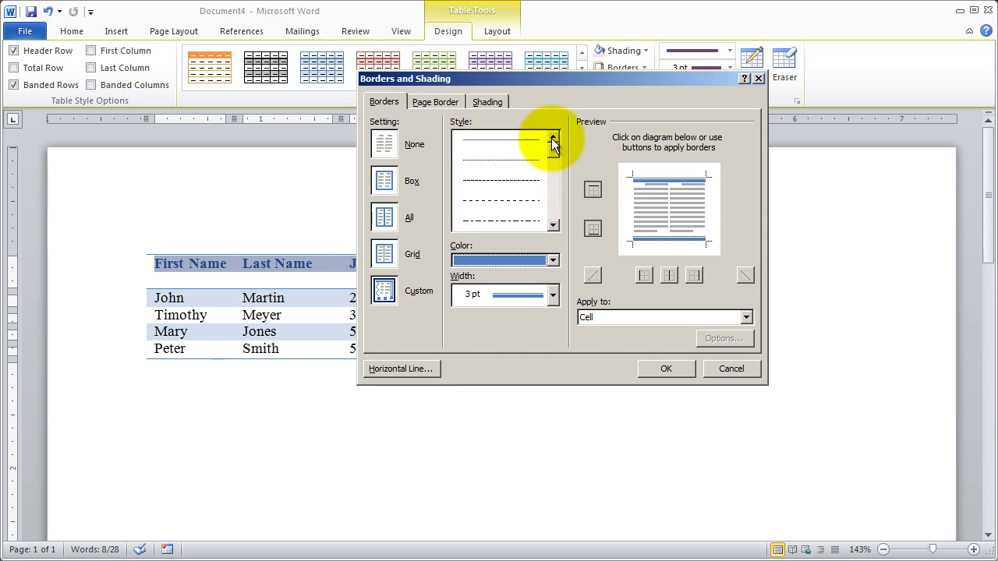
click(490, 142)
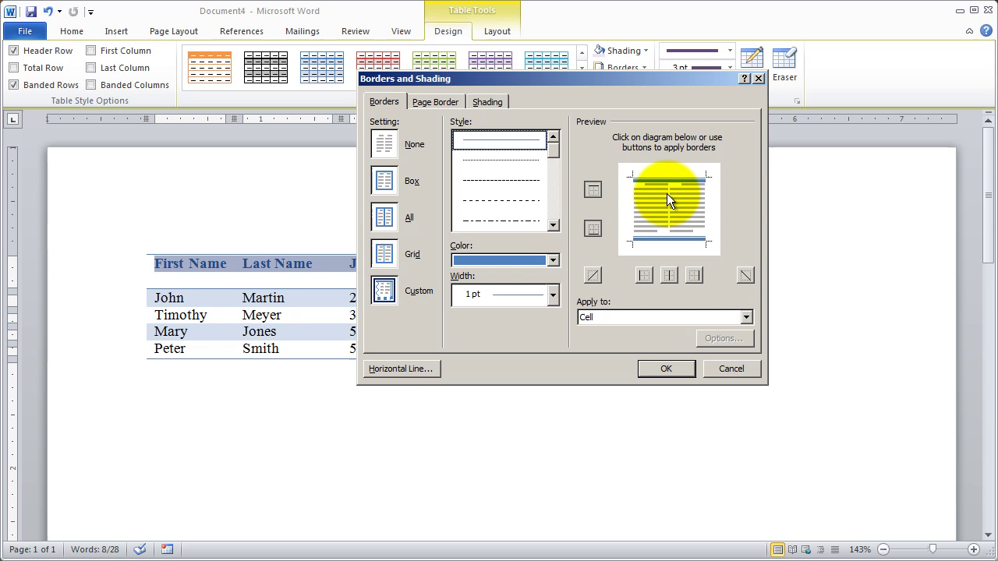
click(496, 298)
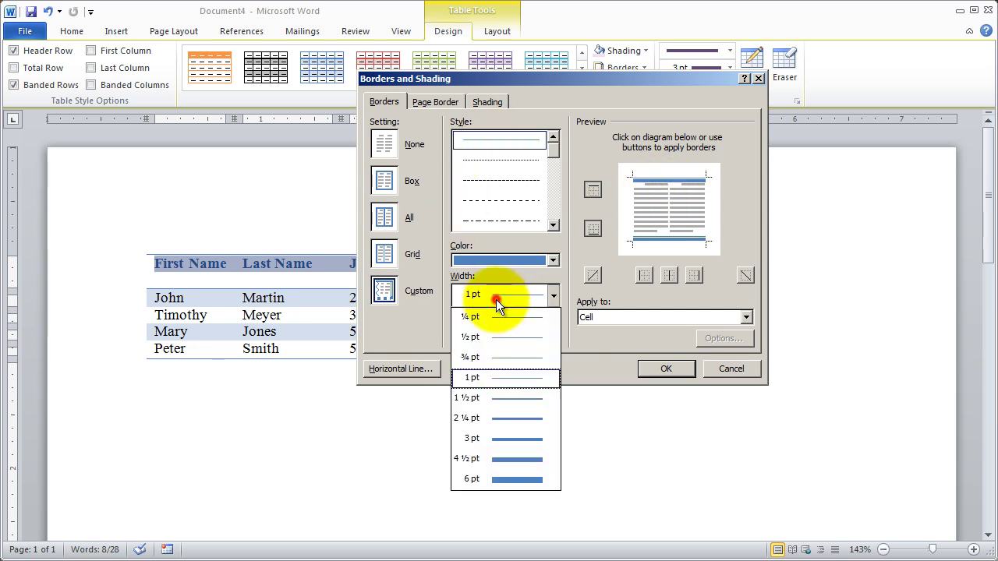
click(493, 298)
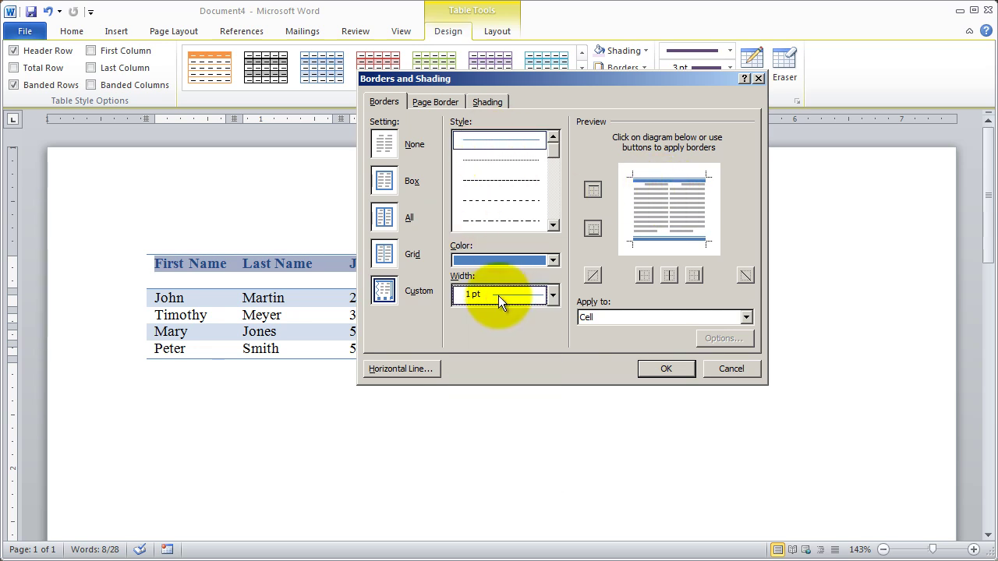
click(665, 182)
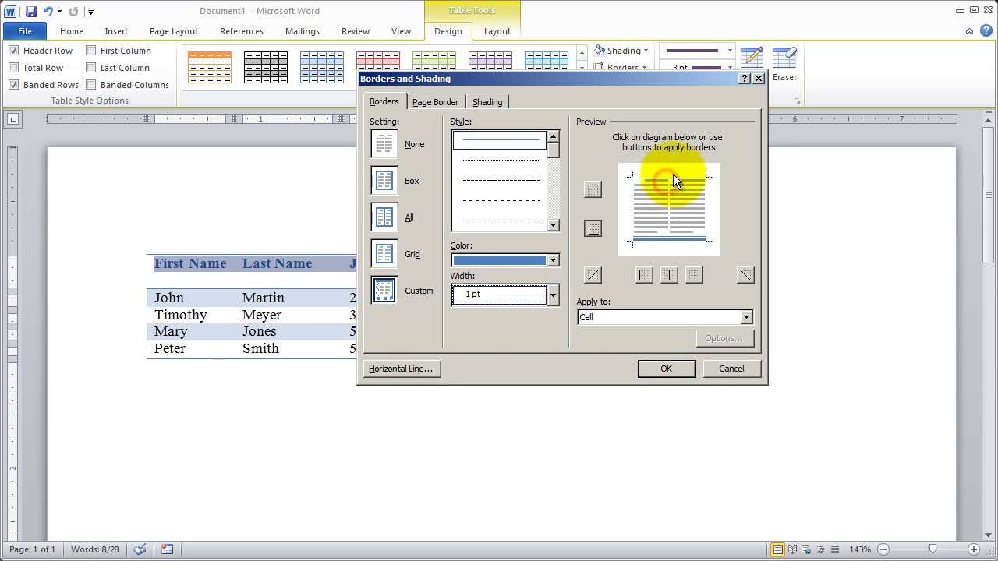
- Set the line width to 1 ½ pt, reapply it to the header row's top border and accept the border settings
click(484, 282)
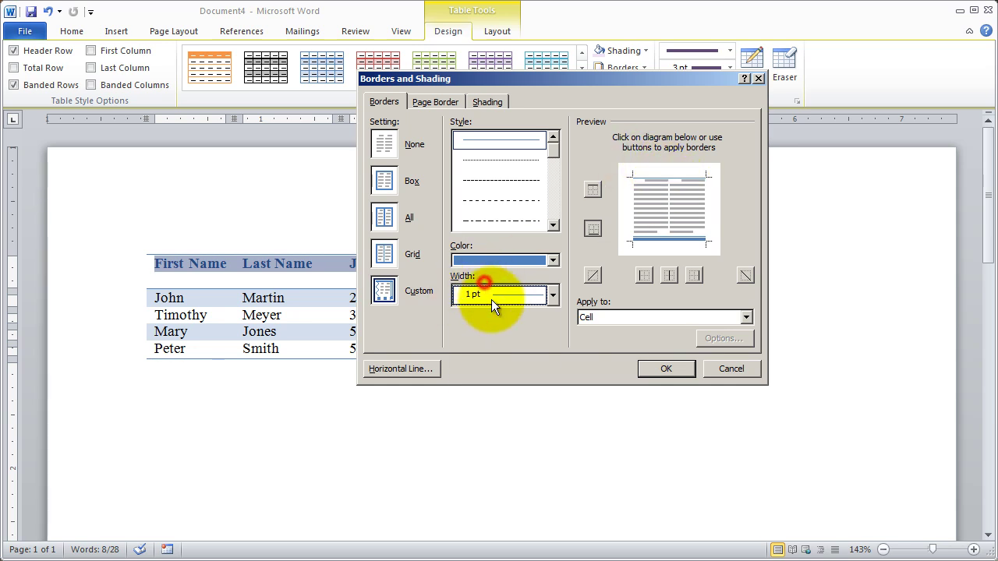
click(493, 297)
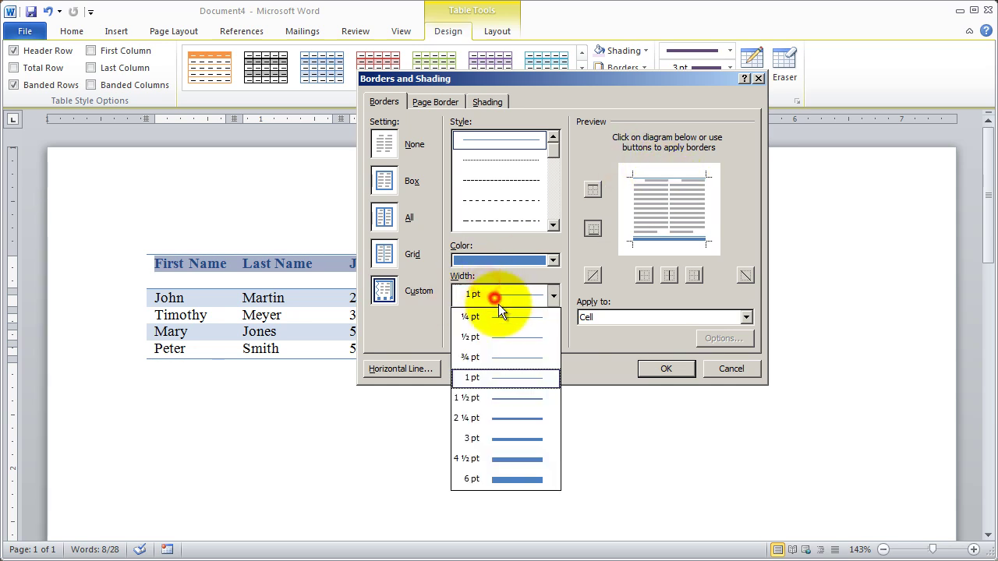
click(515, 398)
click(643, 175)
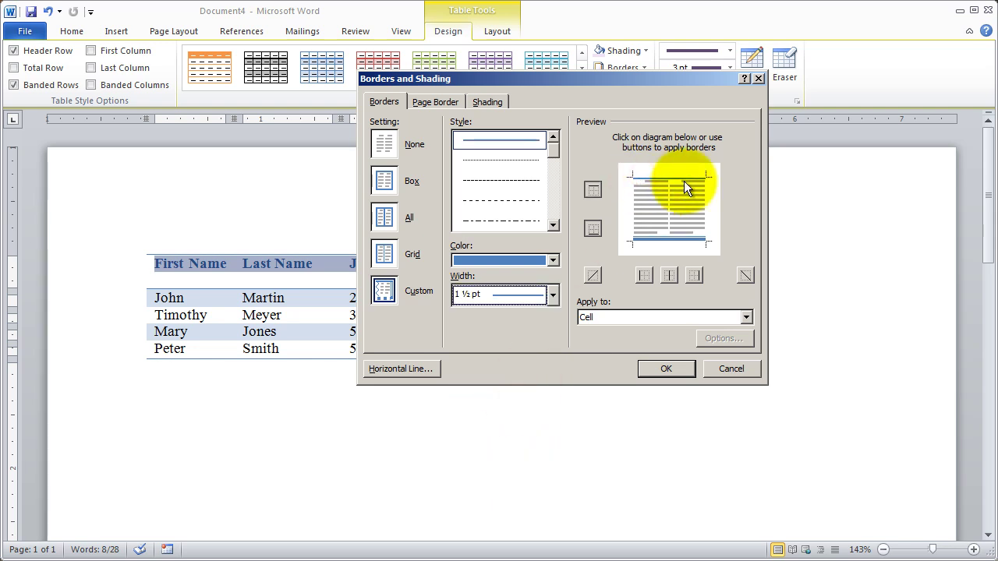
click(663, 372)
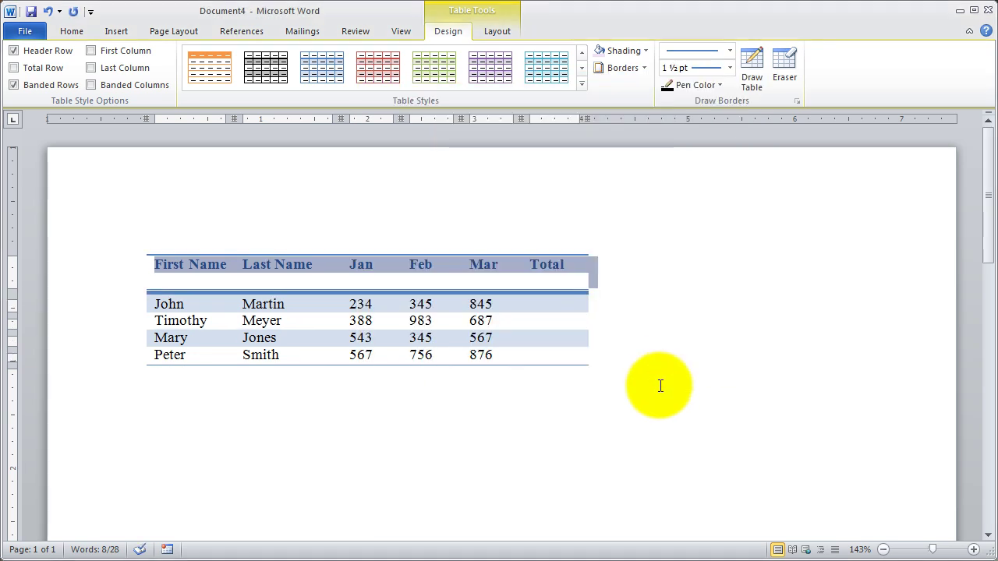
click(646, 411)
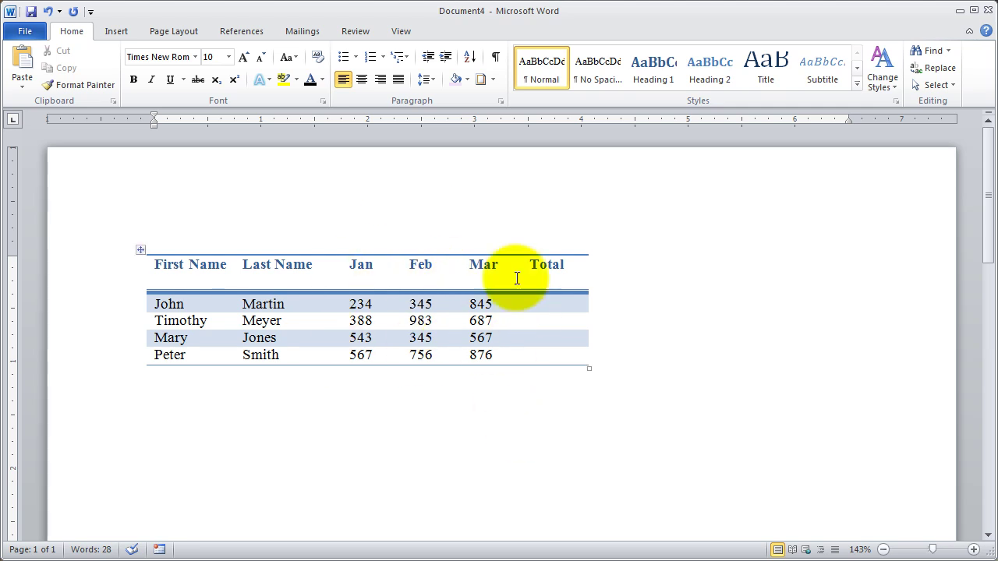
- Shade the table's header row with the lightest orange theme color
click(121, 270)
click(451, 29)
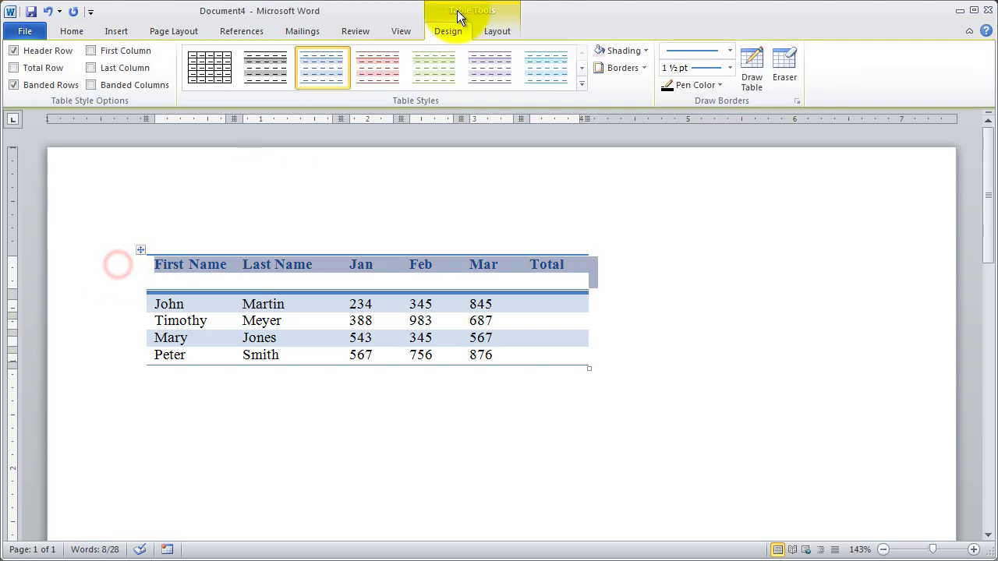
click(647, 51)
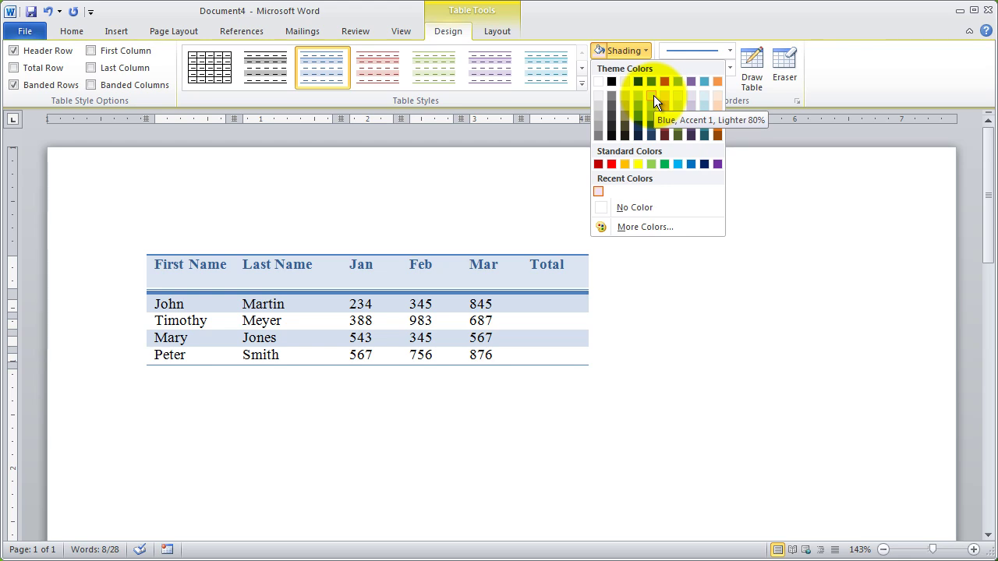
click(713, 98)
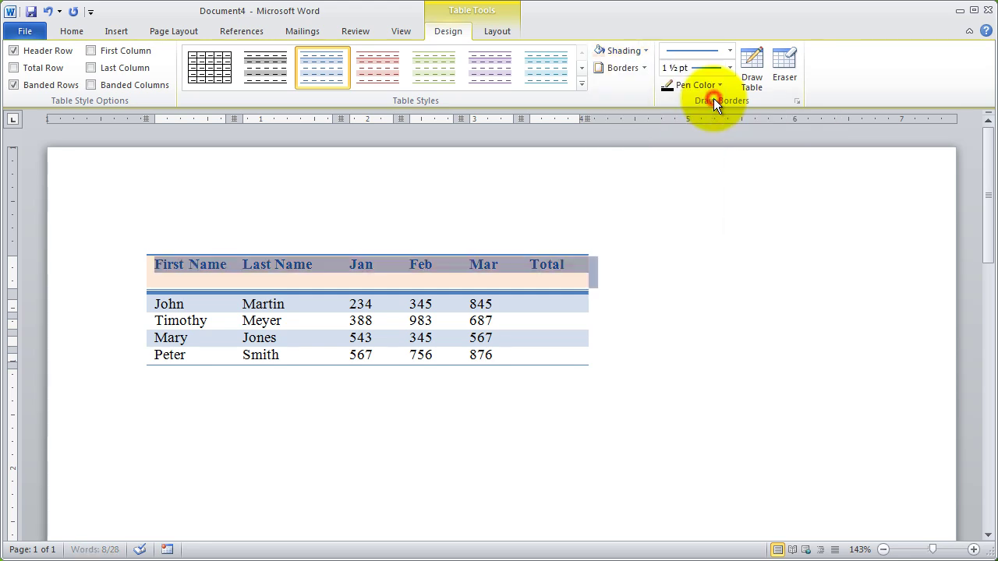
click(738, 316)
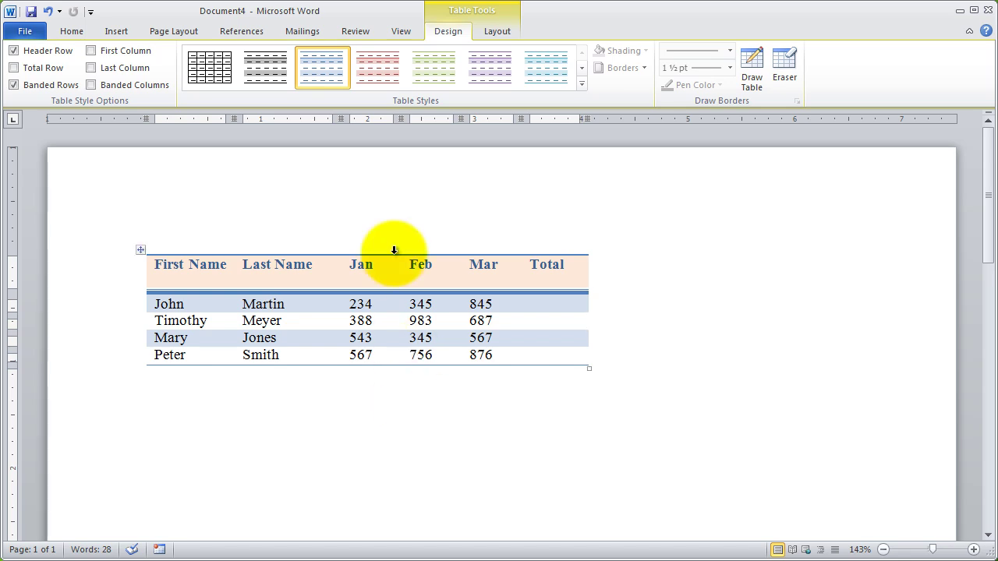
- Try Calibri (Body) on all table rows including the header, and set their font to Cambria (Headings)
click(72, 32)
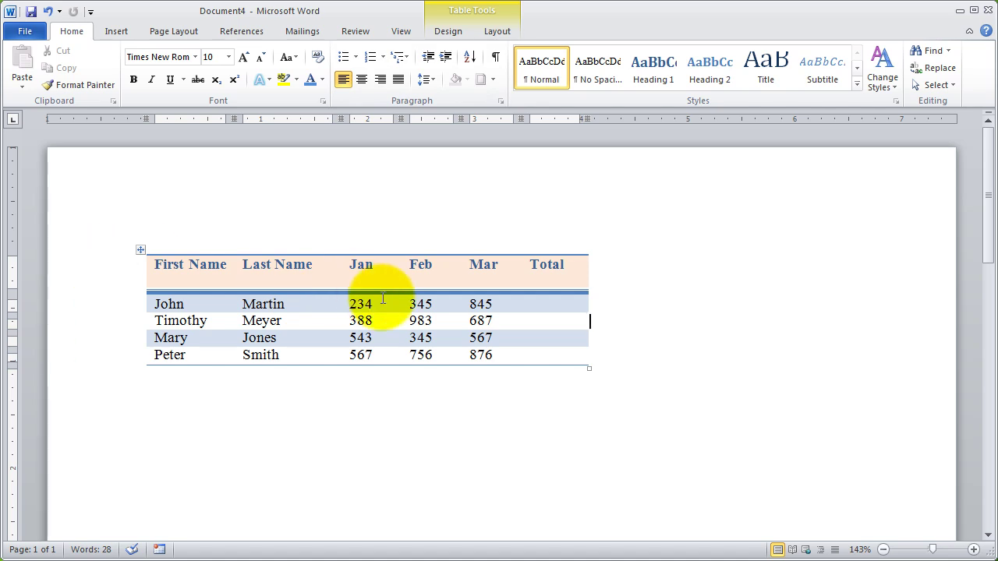
drag(118, 259, 123, 364)
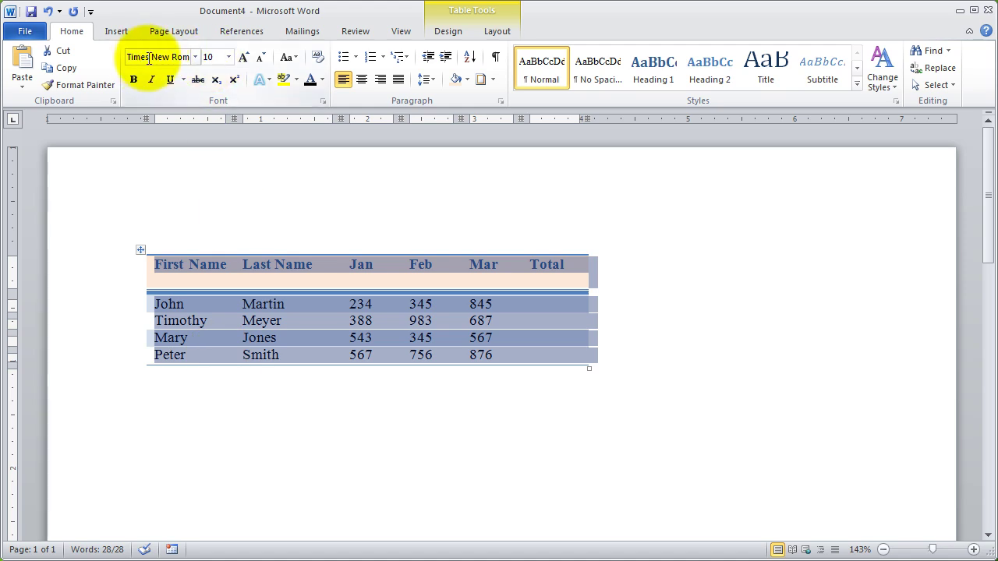
click(196, 58)
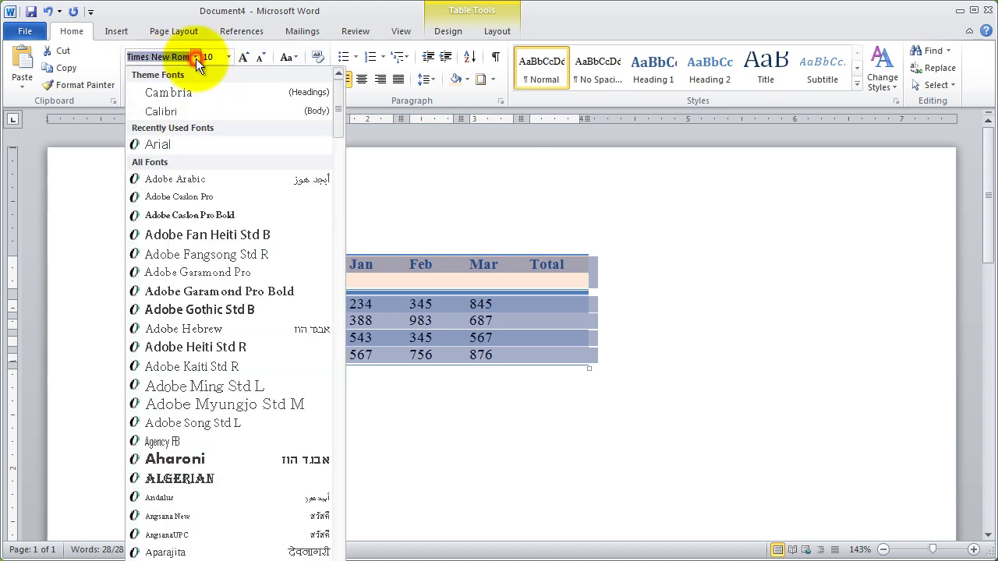
click(180, 112)
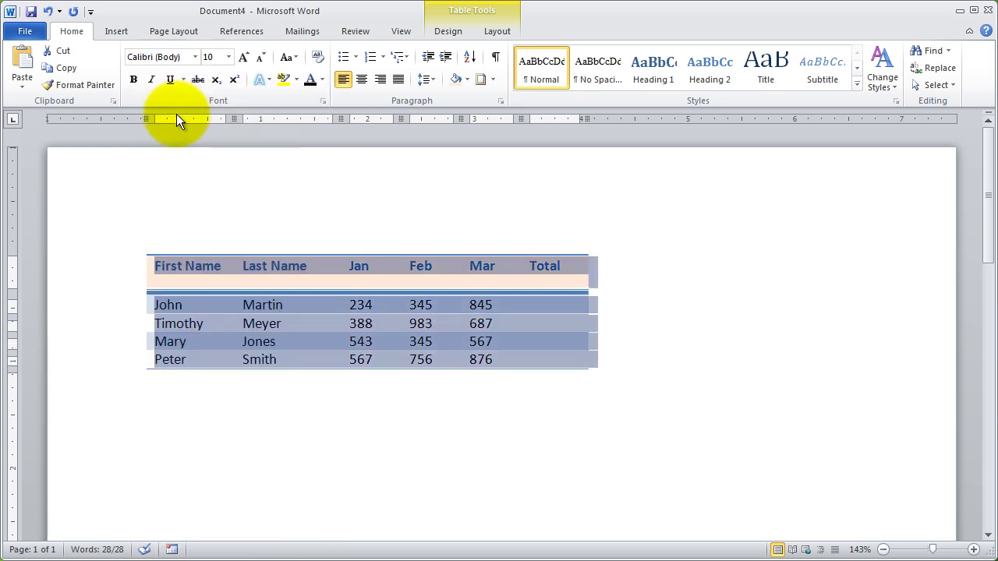
click(196, 58)
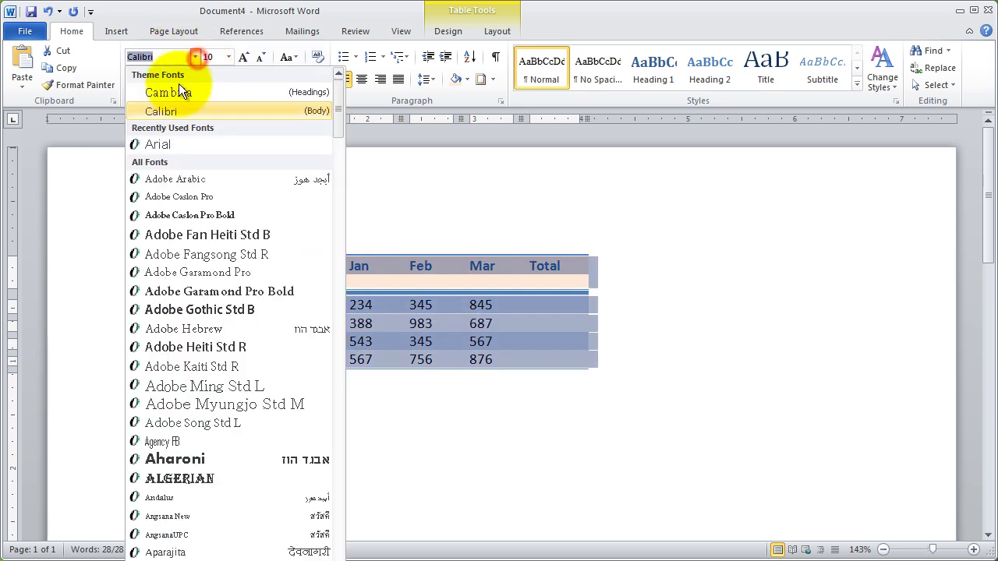
click(177, 92)
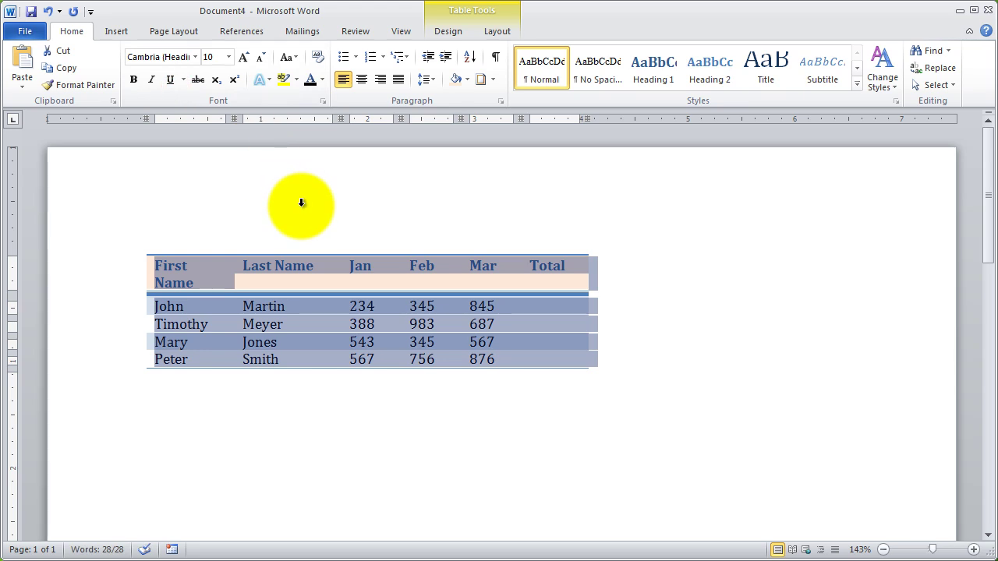
- Set the font size of all the table text to 9 and deselect the table
click(228, 57)
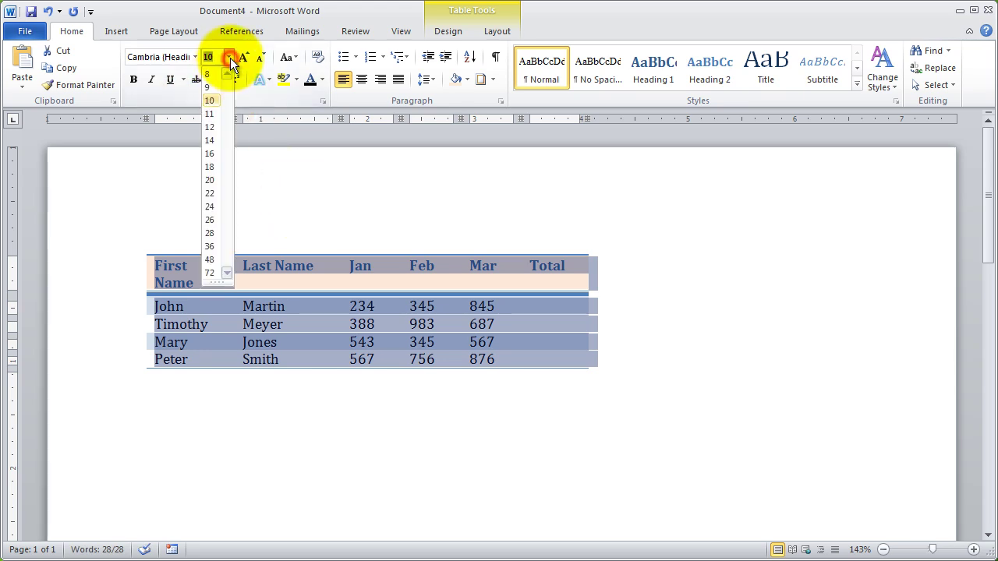
click(210, 87)
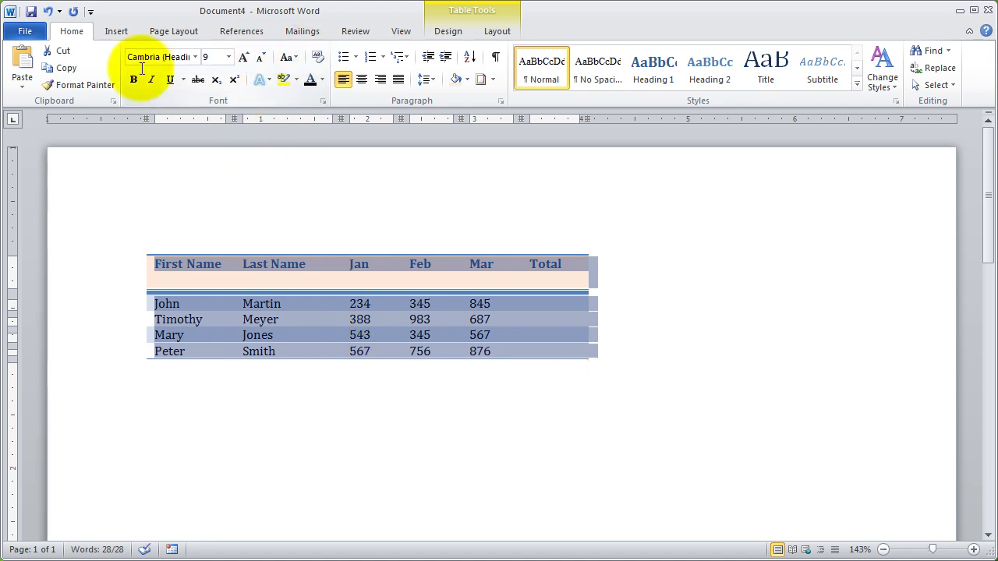
click(288, 314)
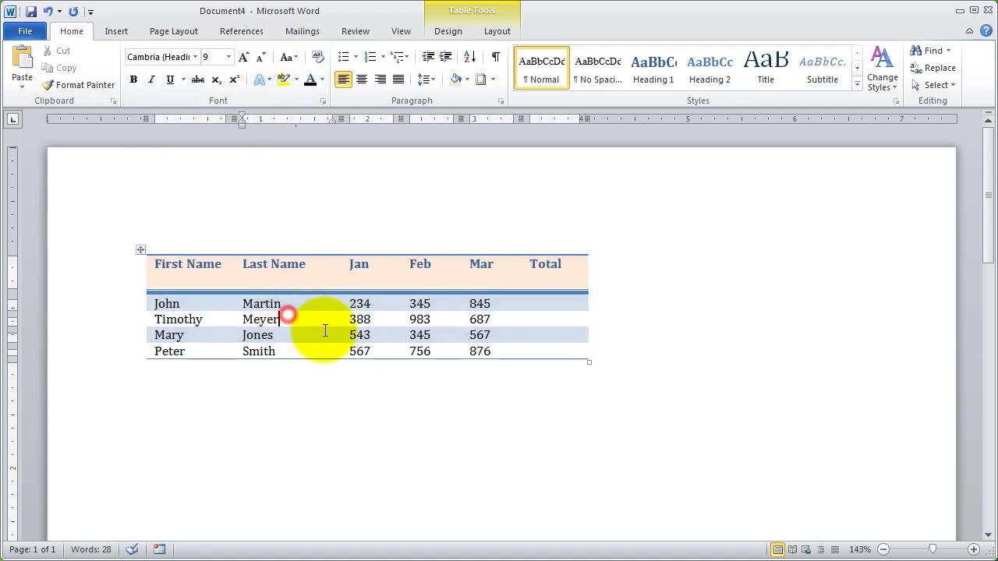
- Select the header row and check its bold and other font style settings
click(148, 274)
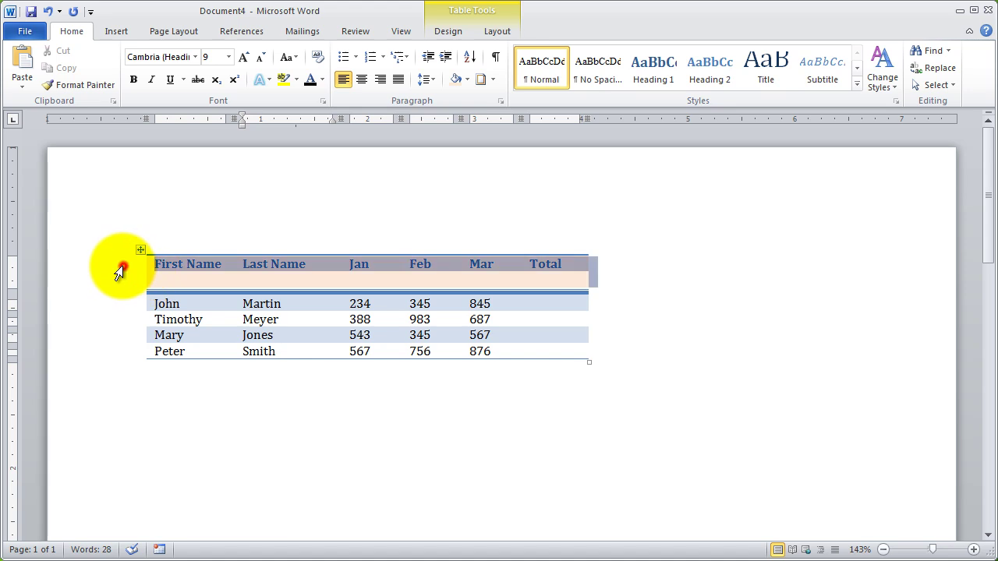
click(137, 80)
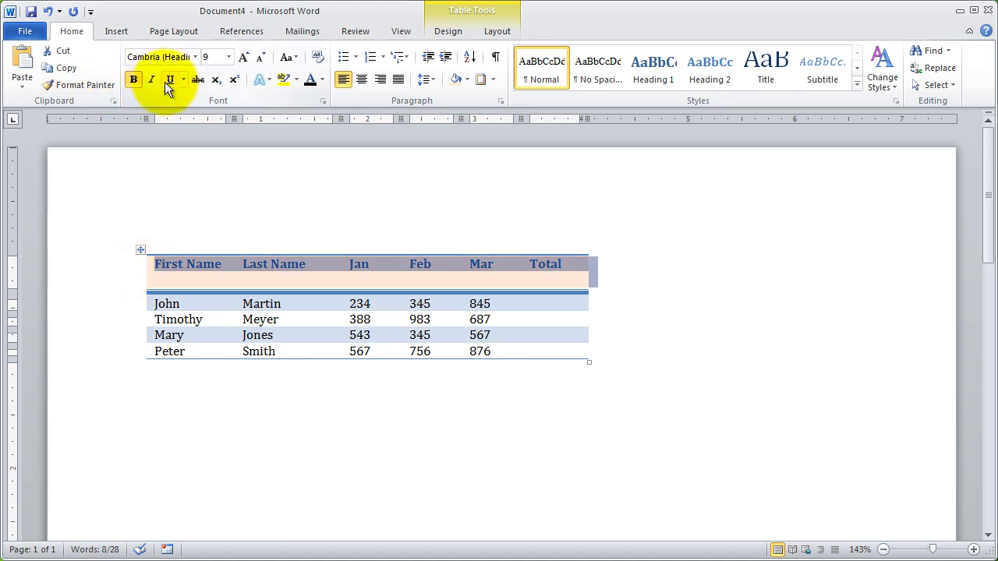
click(512, 202)
- Examine the basic font settings and the advanced character spacing settings for the table text, and close them without changes
click(499, 335)
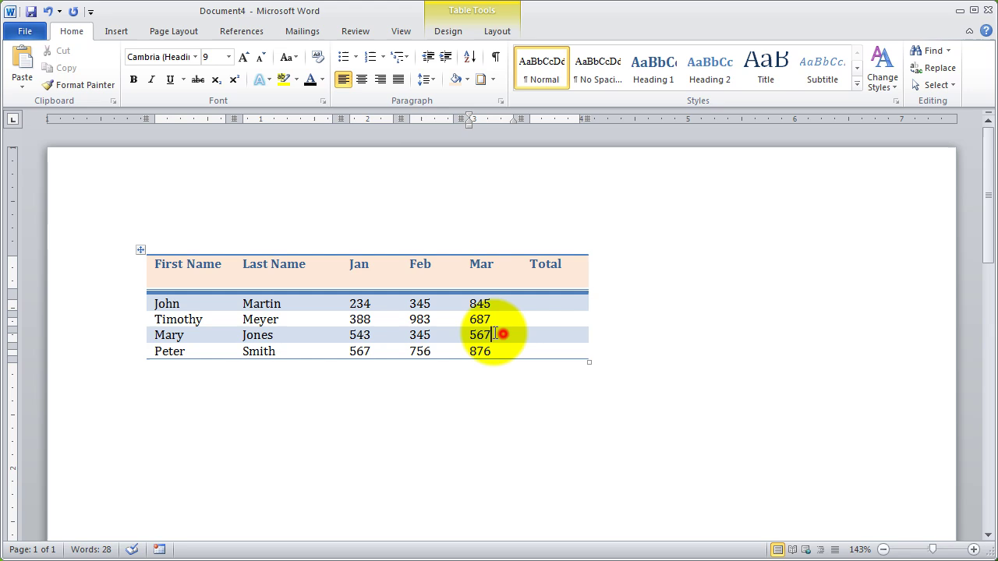
click(321, 103)
drag(561, 43, 452, 107)
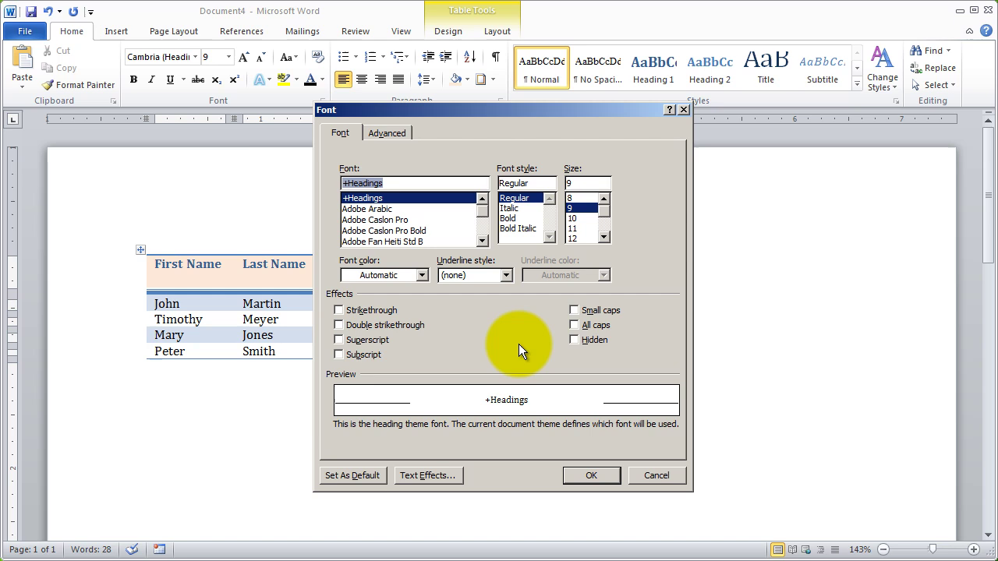
click(346, 131)
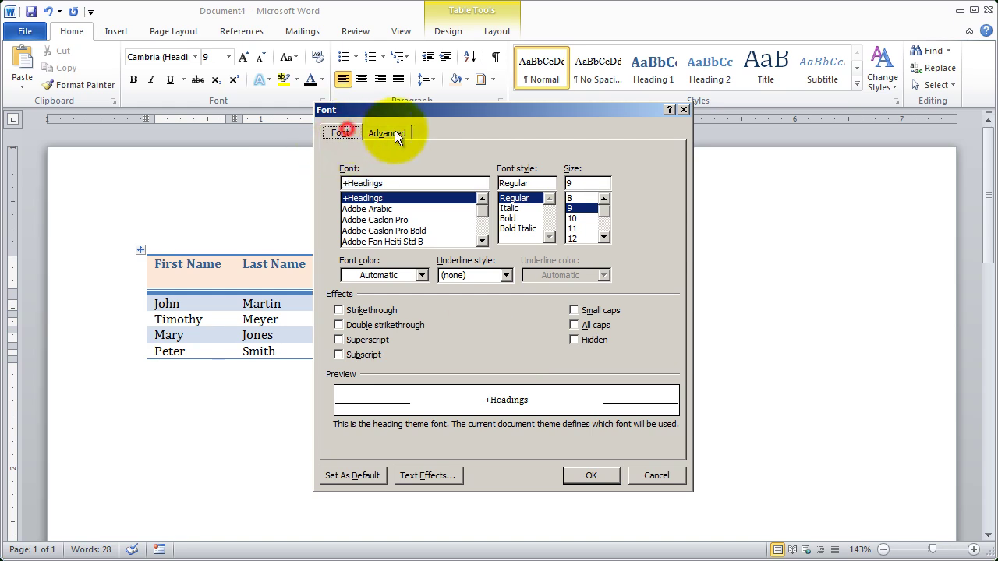
click(392, 133)
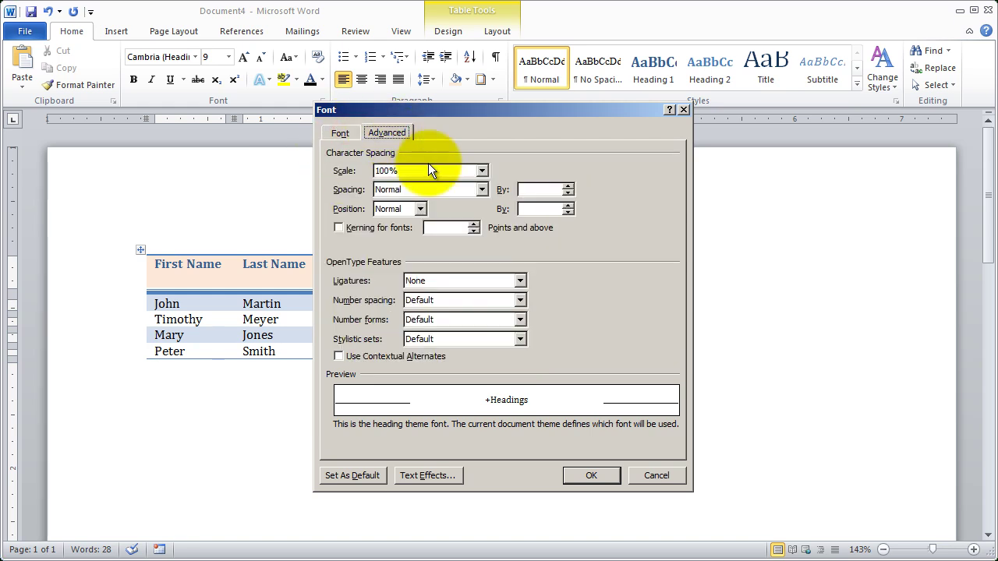
click(402, 172)
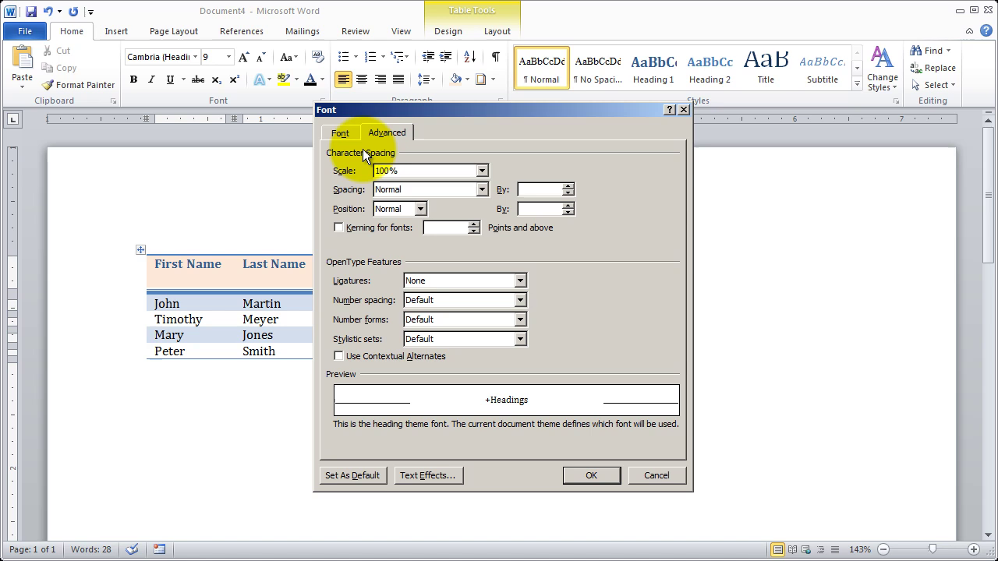
click(339, 132)
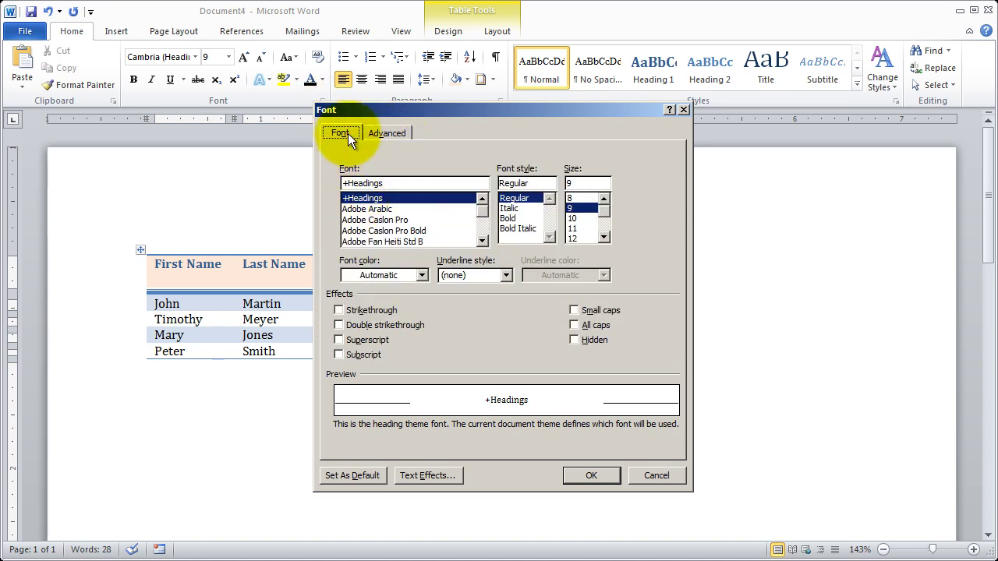
click(345, 131)
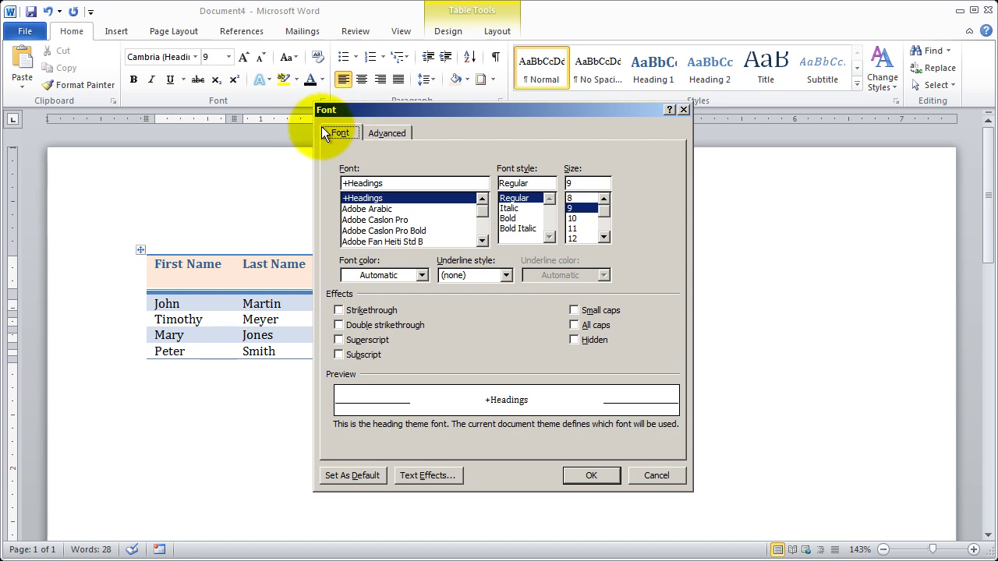
click(663, 476)
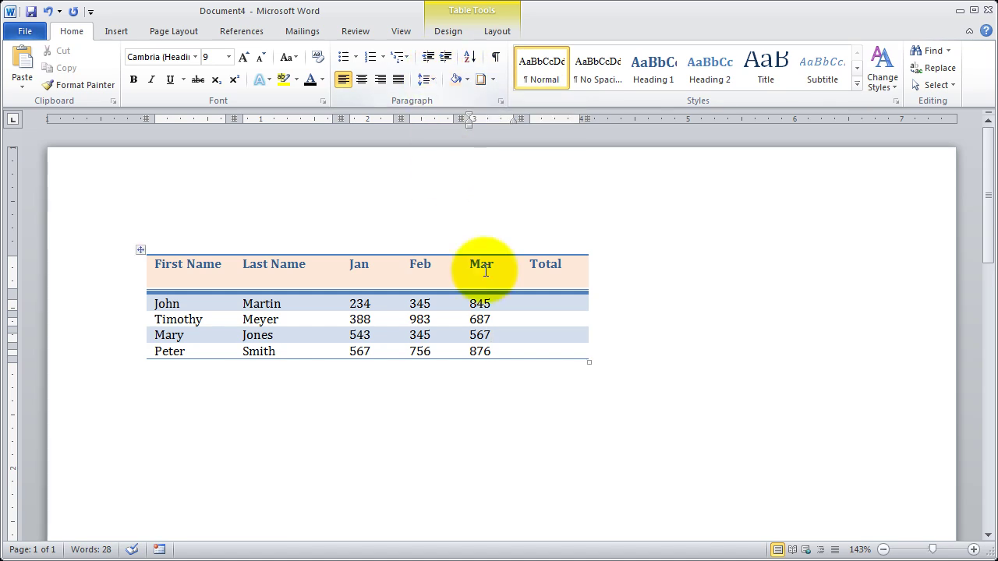
click(626, 397)
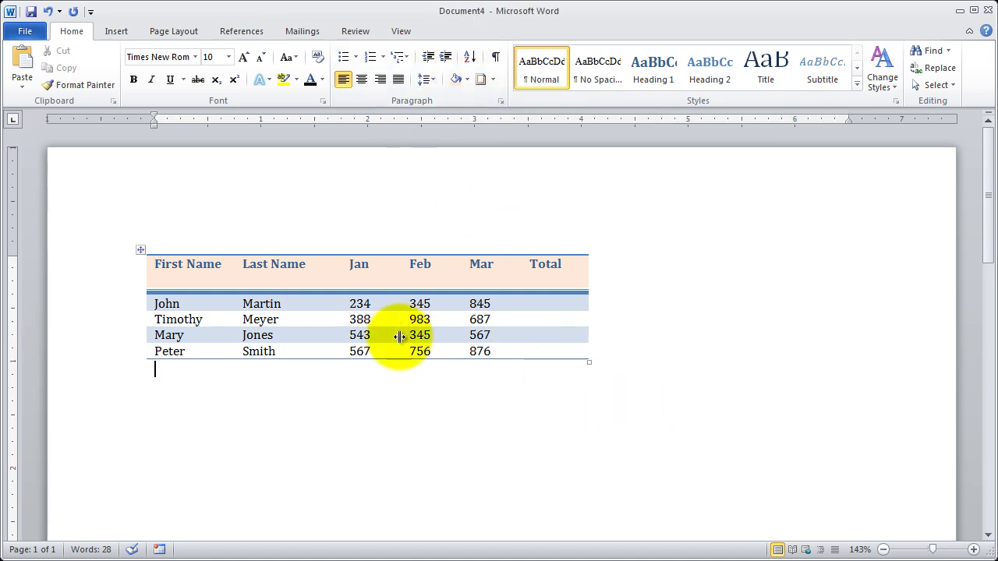
- Right-align the Jan, Feb, Mar and Total columns, including their headers, and deselect them
drag(358, 266, 527, 350)
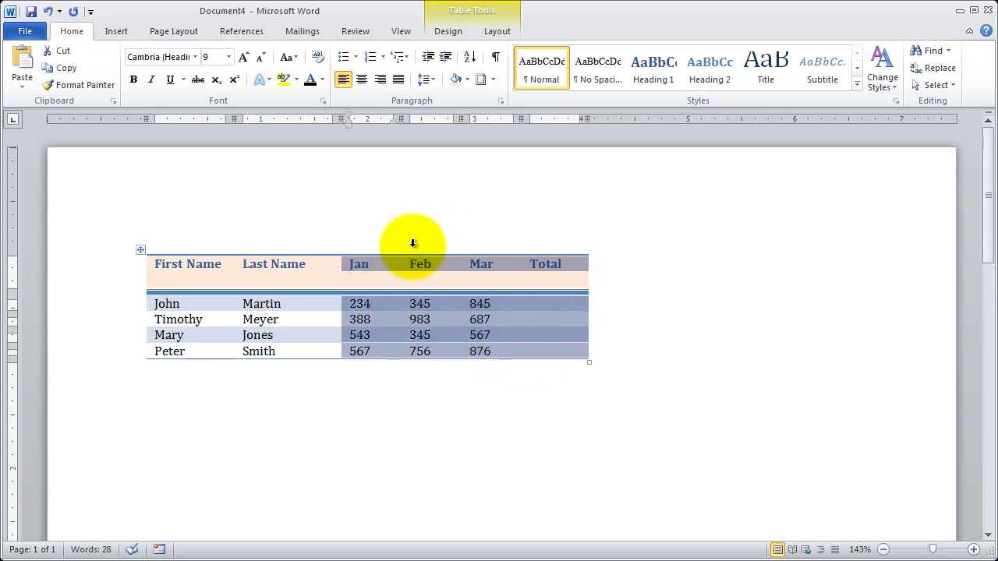
click(381, 82)
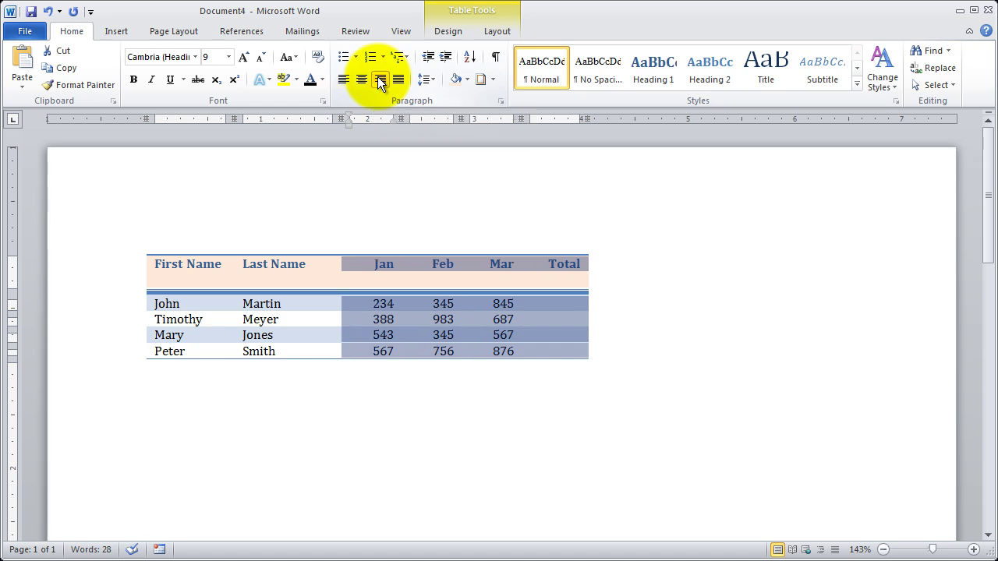
click(432, 417)
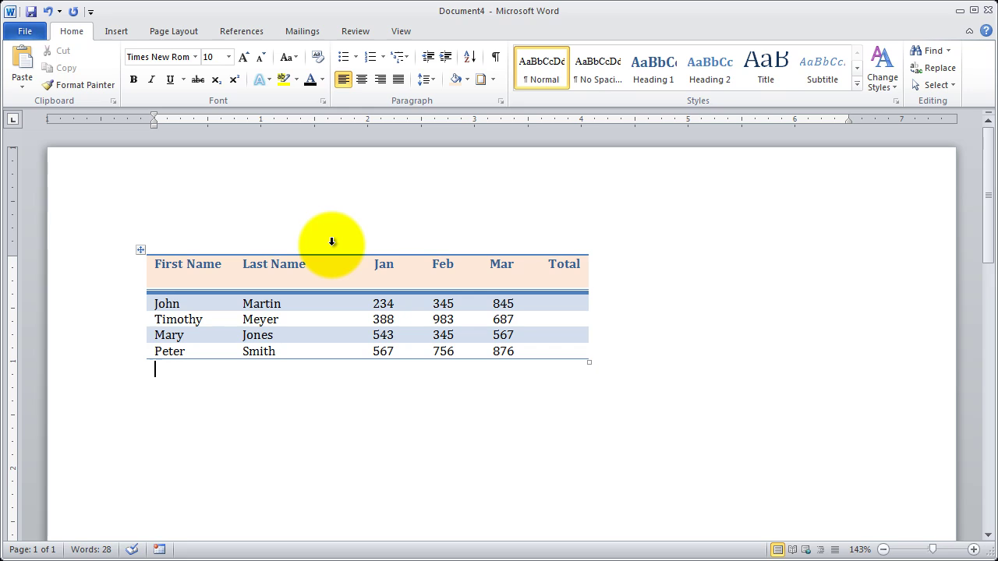
- Set the line spacing of the four data rows below the header to 2.0 and deselect them
drag(105, 273, 112, 350)
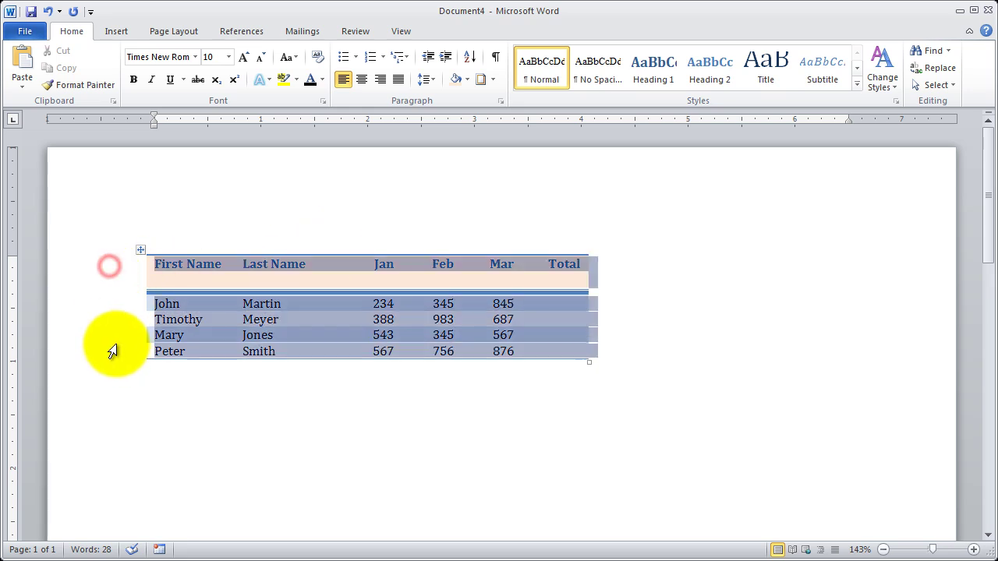
click(85, 285)
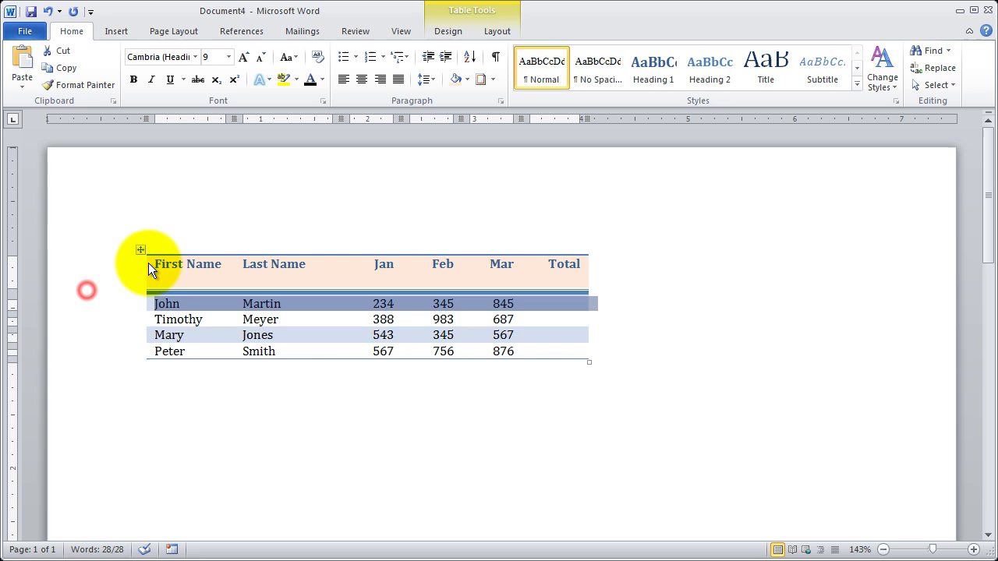
drag(82, 304, 84, 352)
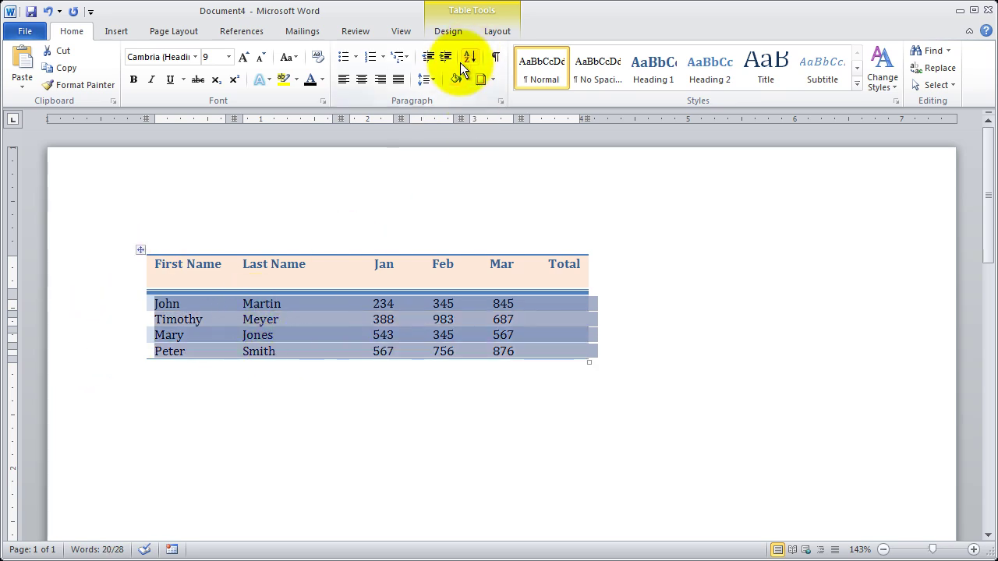
click(428, 80)
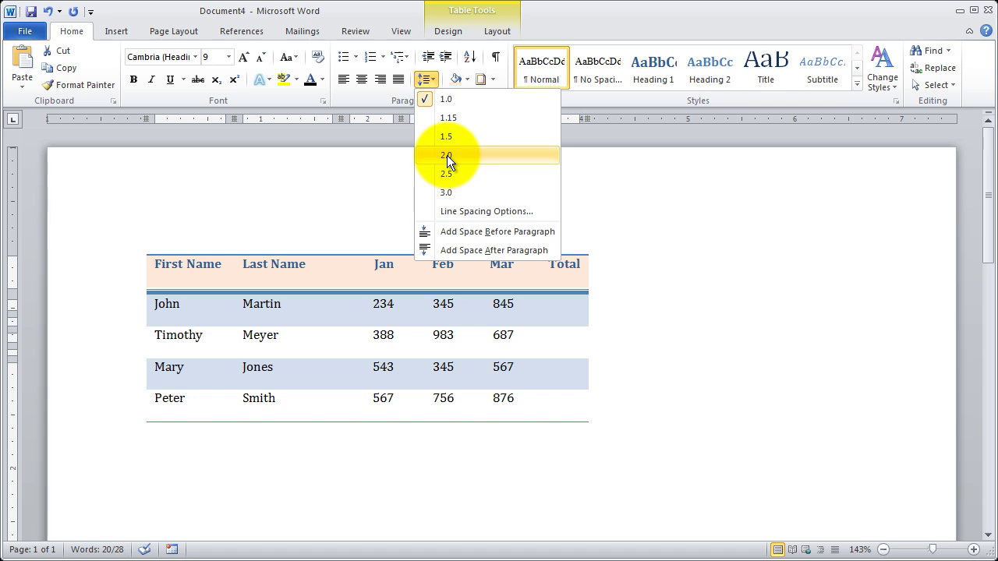
click(446, 155)
click(659, 351)
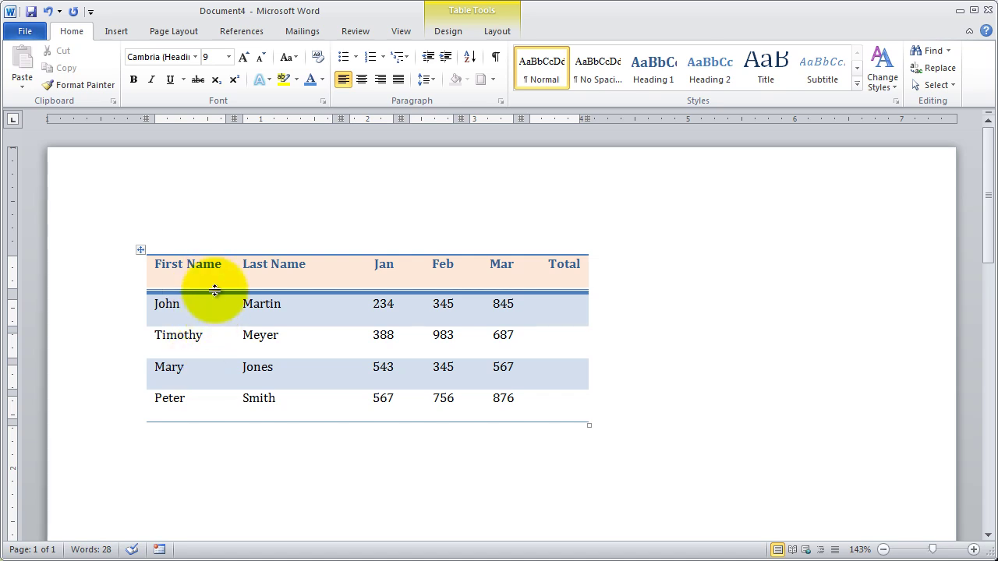
click(431, 78)
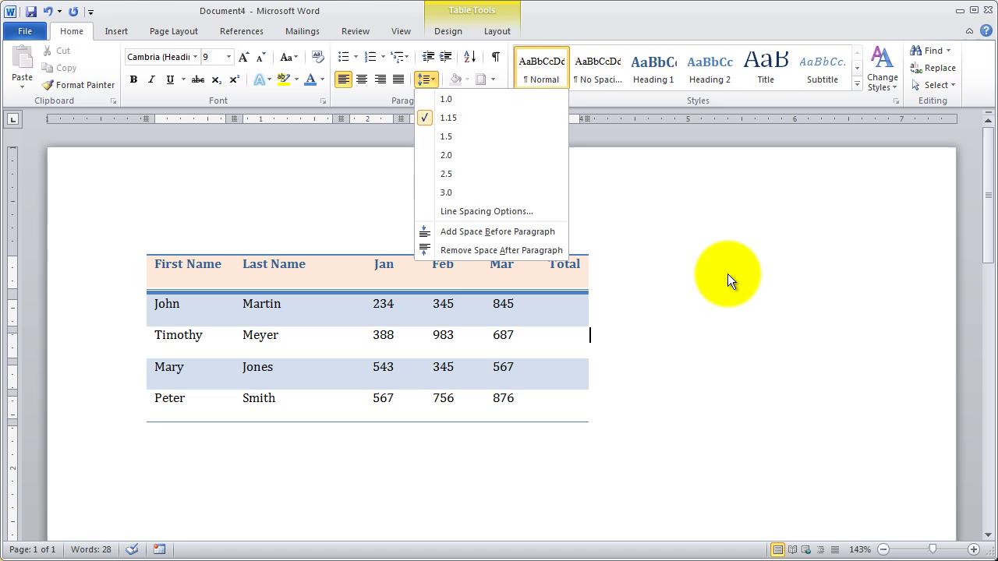
click(727, 276)
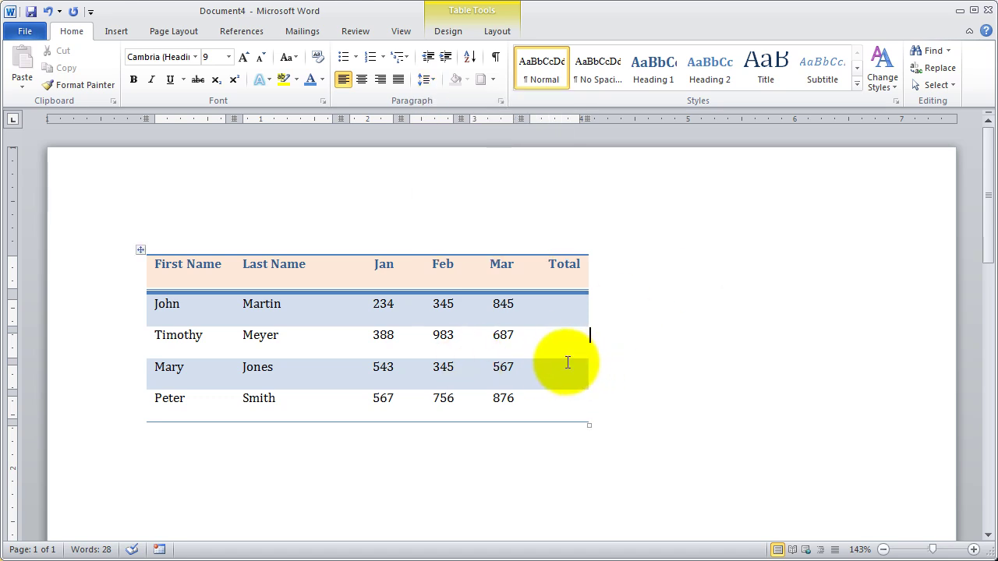
- Show the table layout tools
click(499, 32)
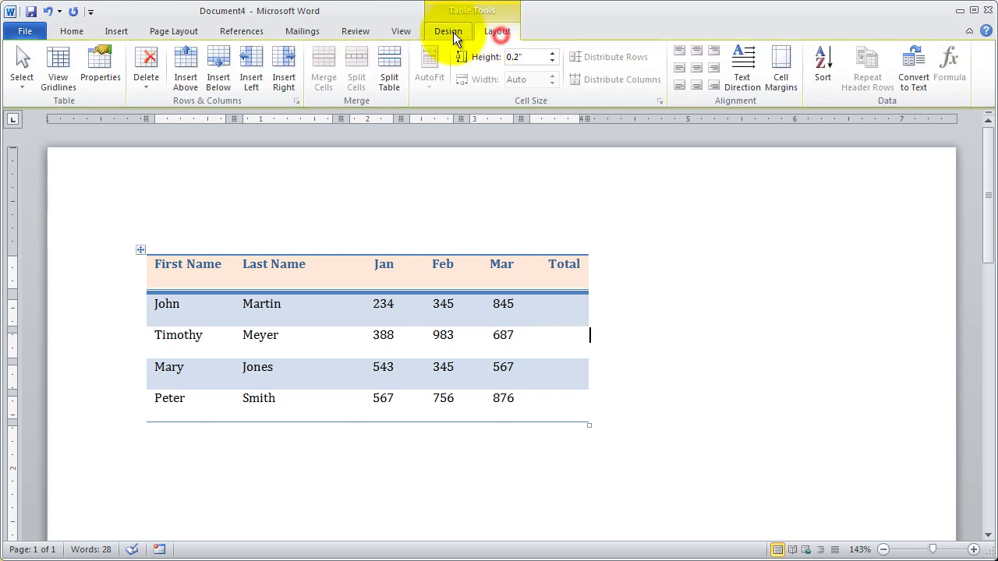